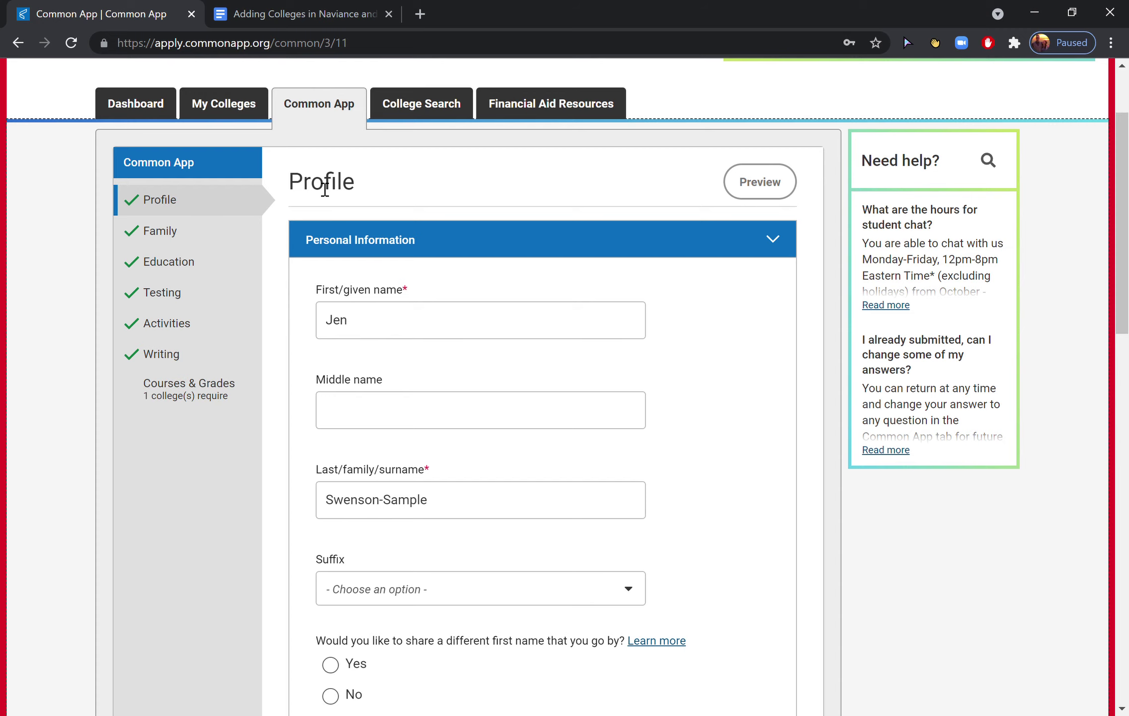
Switch to the Google Docs guide and review Step Four on matching the Common App and Naviance accounts.
{"action": "left_click", "coordinate": [297, 8]}
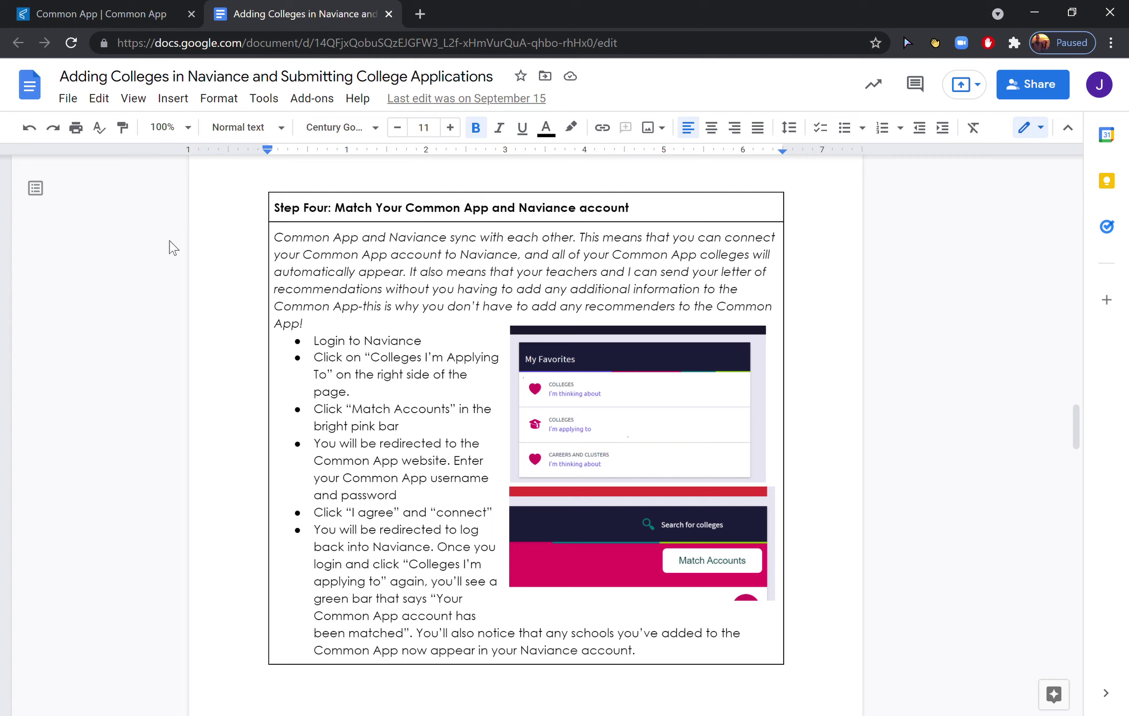
{"action": "left_click", "coordinate": [170, 241]}
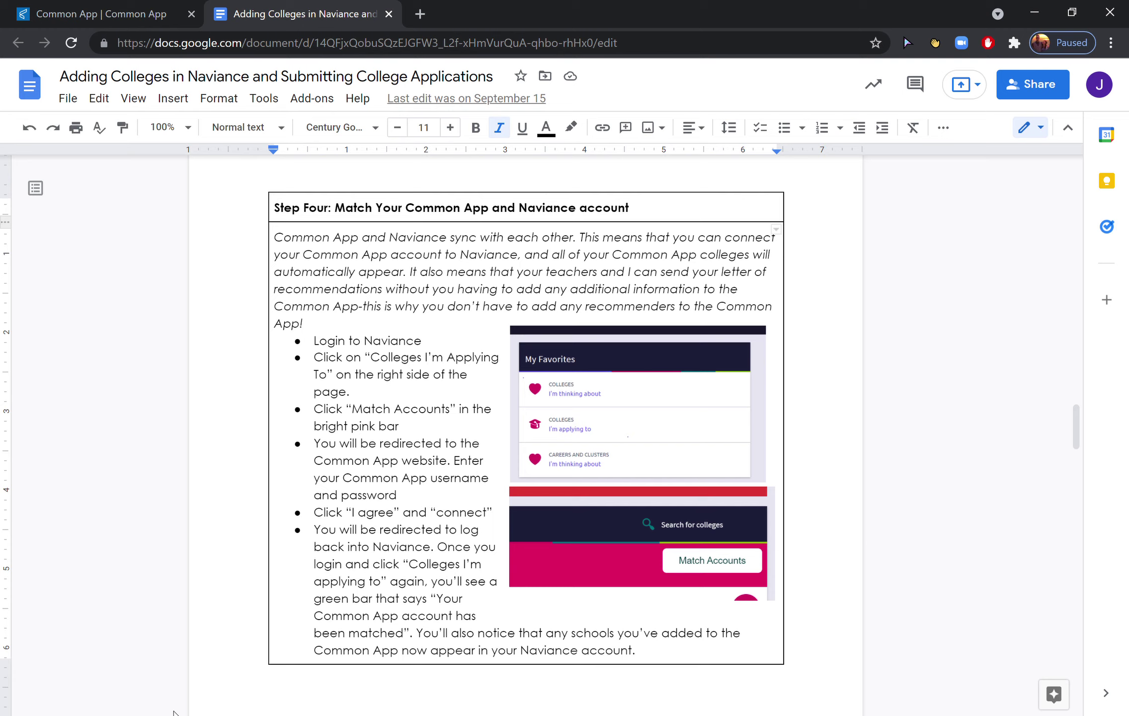
Switch back to Common App and examine the personal essay in the Writing section.
{"action": "left_click", "coordinate": [122, 11]}
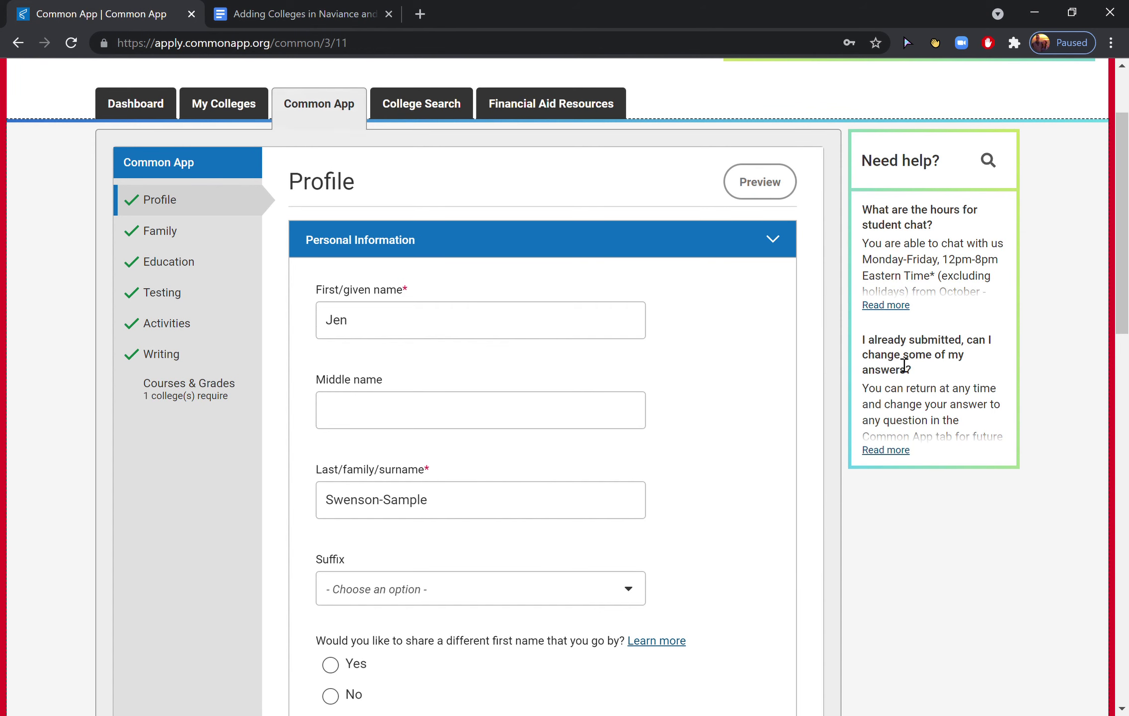
{"action": "scroll", "coordinate": [1112, 219], "scroll_direction": "up", "scroll_amount": 3}
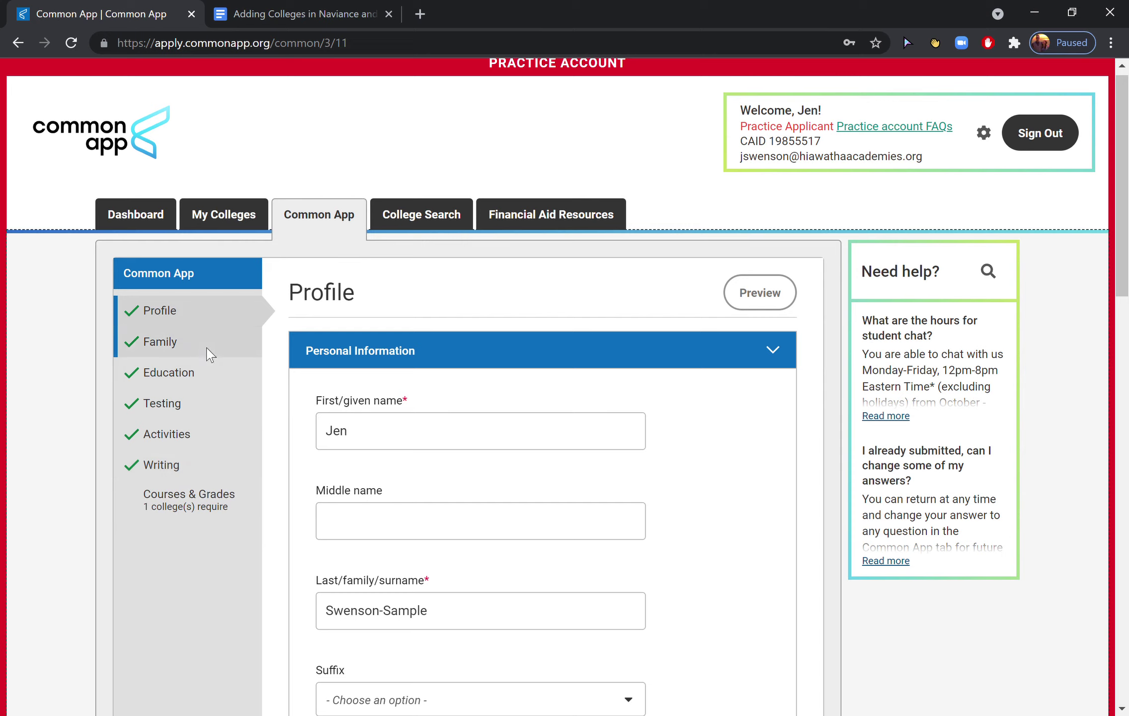
{"action": "left_click", "coordinate": [177, 469]}
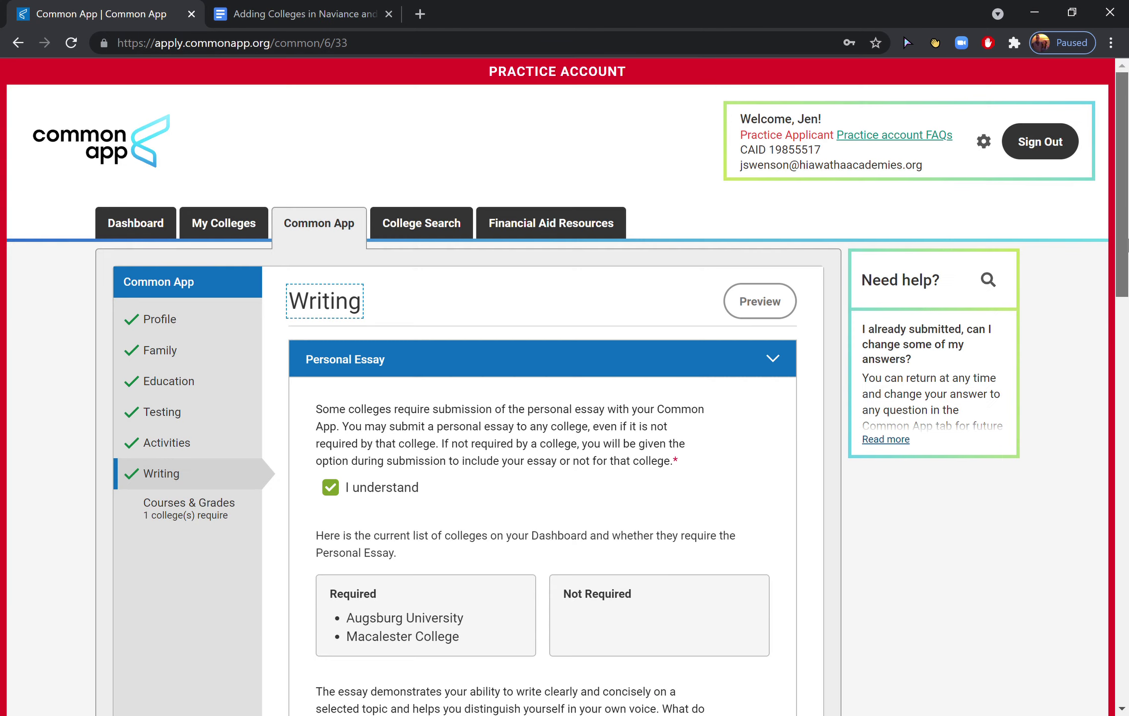
{"action": "left_click_drag", "start_coordinate": [1125, 247], "coordinate": [1126, 645]}
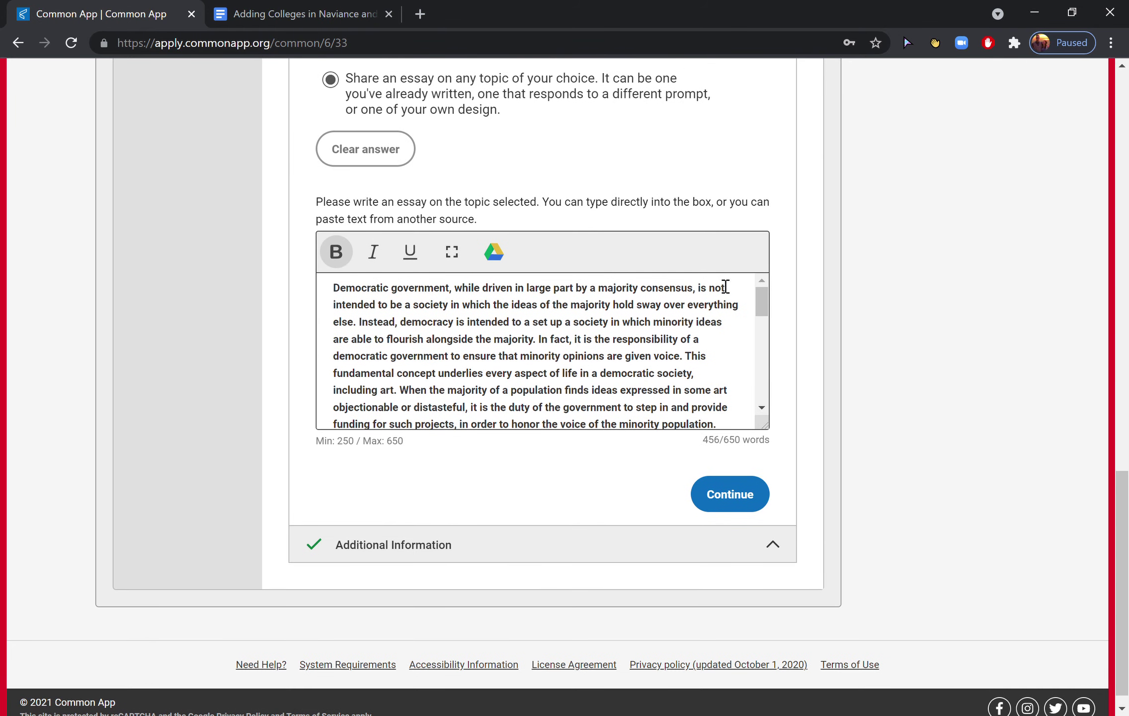
{"action": "left_click_drag", "start_coordinate": [764, 315], "coordinate": [770, 271]}
{"action": "left_click_drag", "start_coordinate": [1127, 608], "coordinate": [1127, 597]}
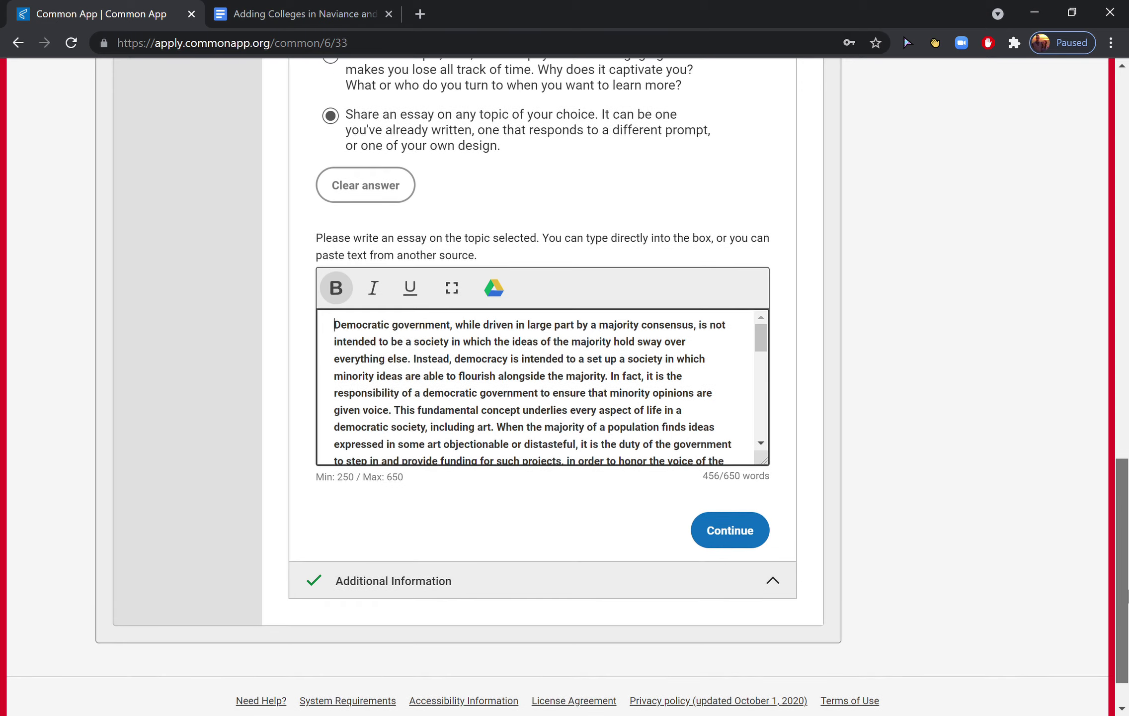
{"action": "scroll", "coordinate": [1013, 373], "scroll_direction": "up", "scroll_amount": 20}
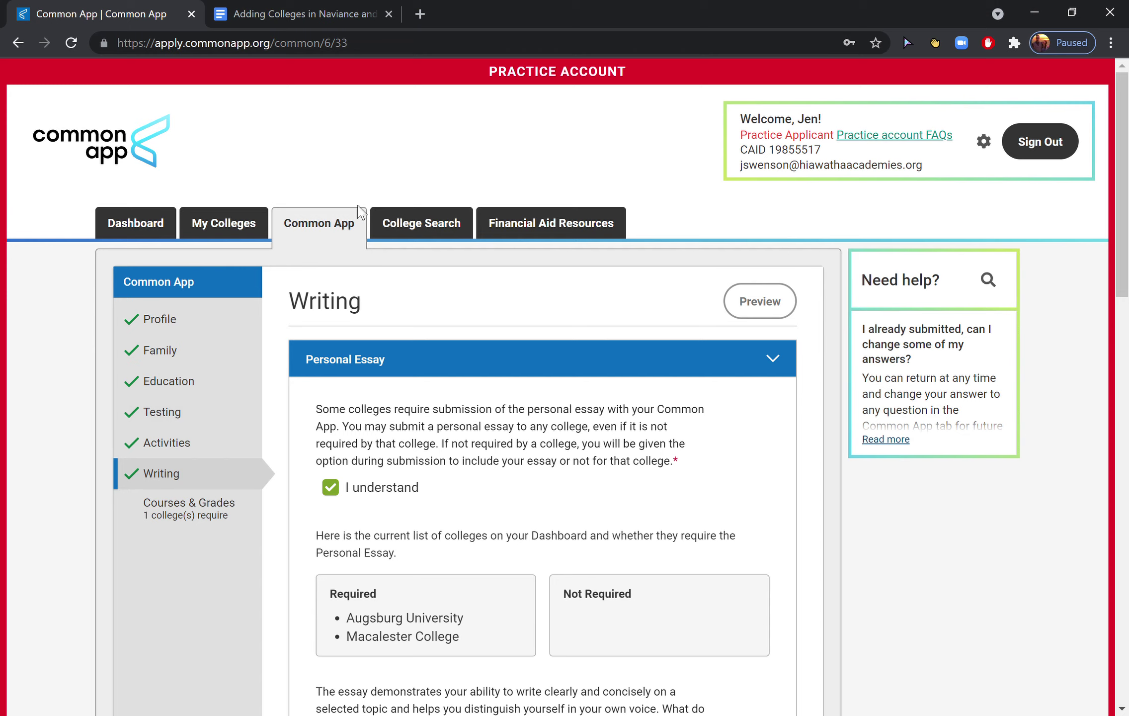
Search the colleges for Concordia College and add Concordia College at Moorhead to the My Colleges list.
{"action": "left_click", "coordinate": [411, 235]}
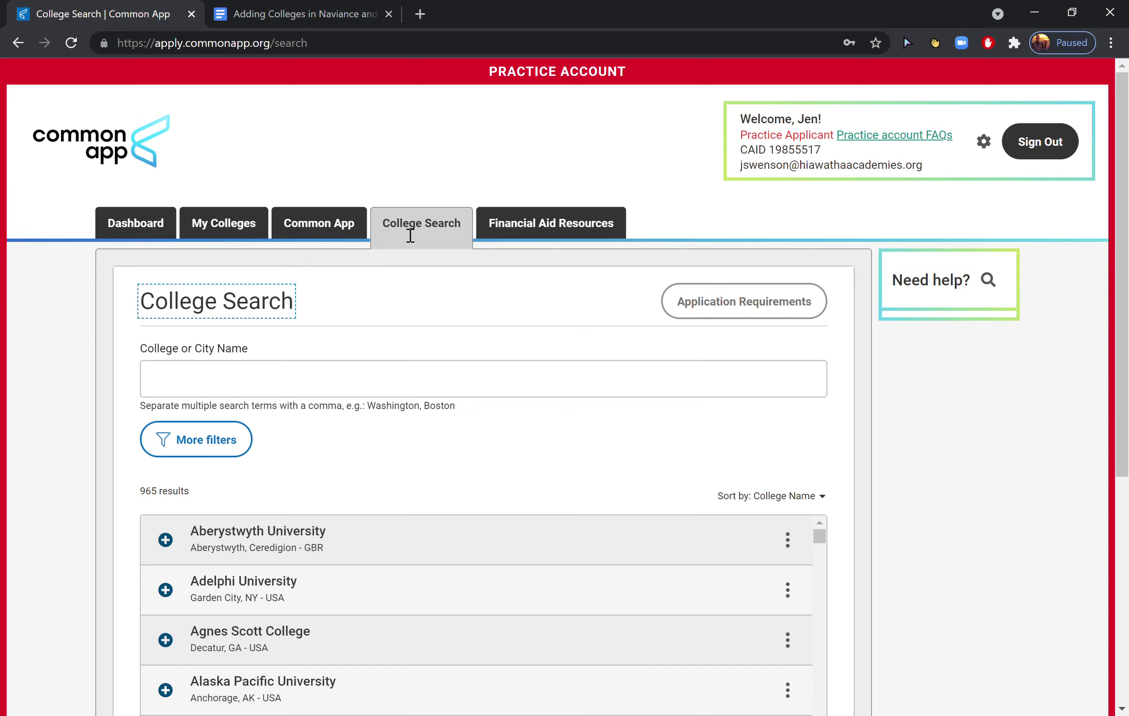
{"action": "scroll", "coordinate": [1126, 259], "scroll_direction": "down", "scroll_amount": 2}
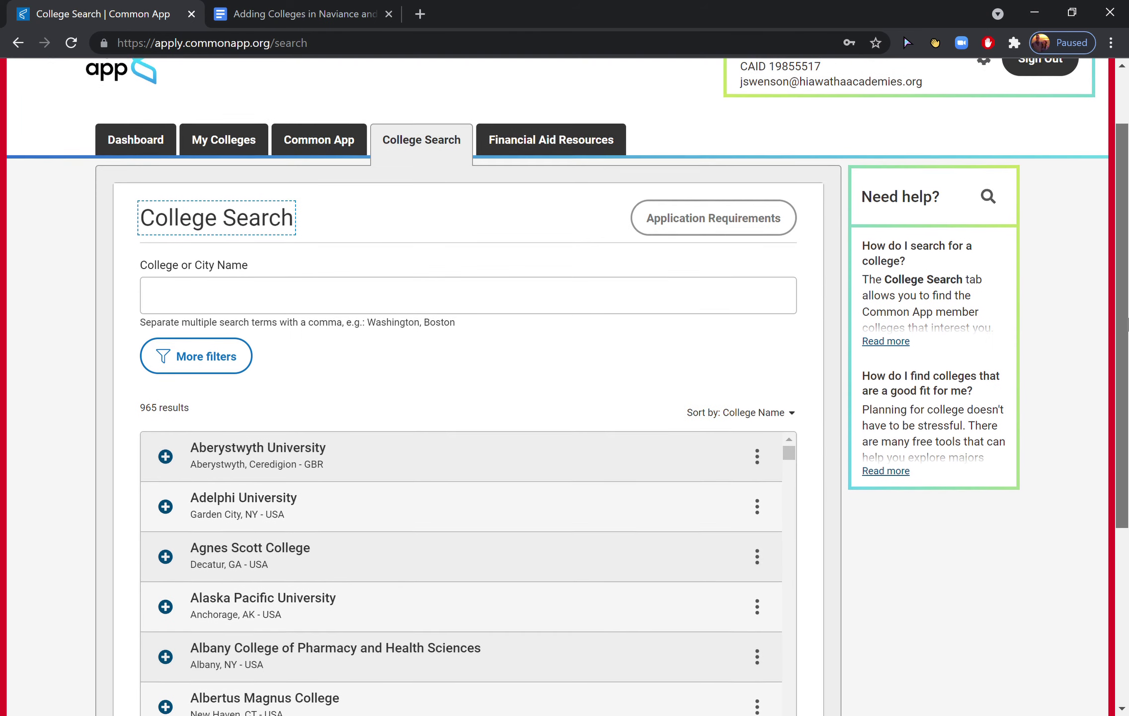
{"action": "left_click", "coordinate": [514, 295]}
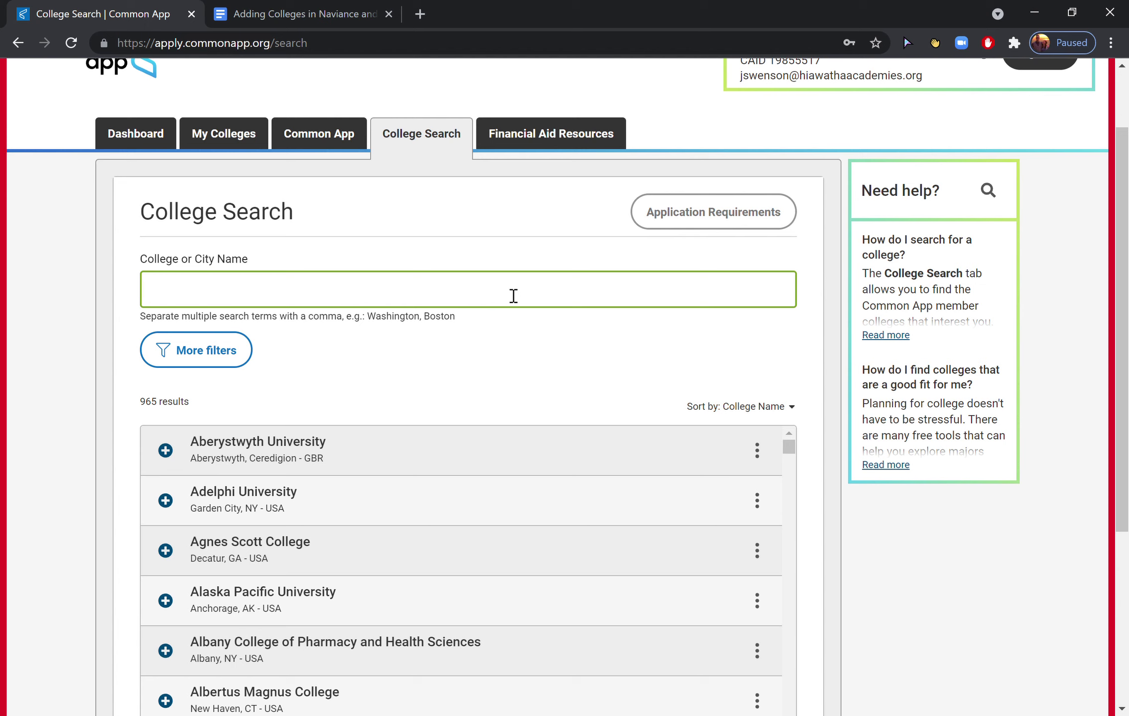
{"action": "type", "text": "Conocor"}
{"action": "key", "text": "BackSpace"}
{"action": "key", "text": "BackSpace"}
{"action": "key", "text": "BackSpace"}
{"action": "key", "text": "BackSpace"}
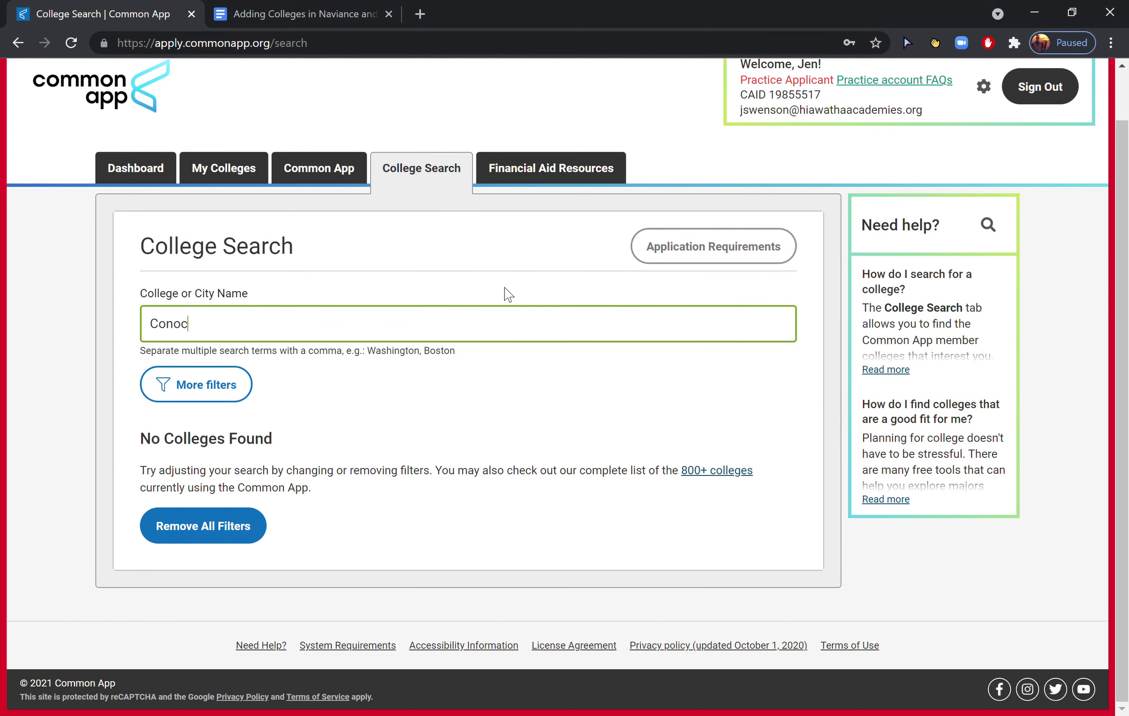
{"action": "type", "text": "cordia COlle"}
{"action": "key", "text": "BackSpace"}
{"action": "key", "text": "BackSpace"}
{"action": "key", "text": "BackSpace"}
{"action": "type", "text": "ollege"}
{"action": "scroll", "coordinate": [514, 295], "scroll_direction": "down", "scroll_amount": 1}
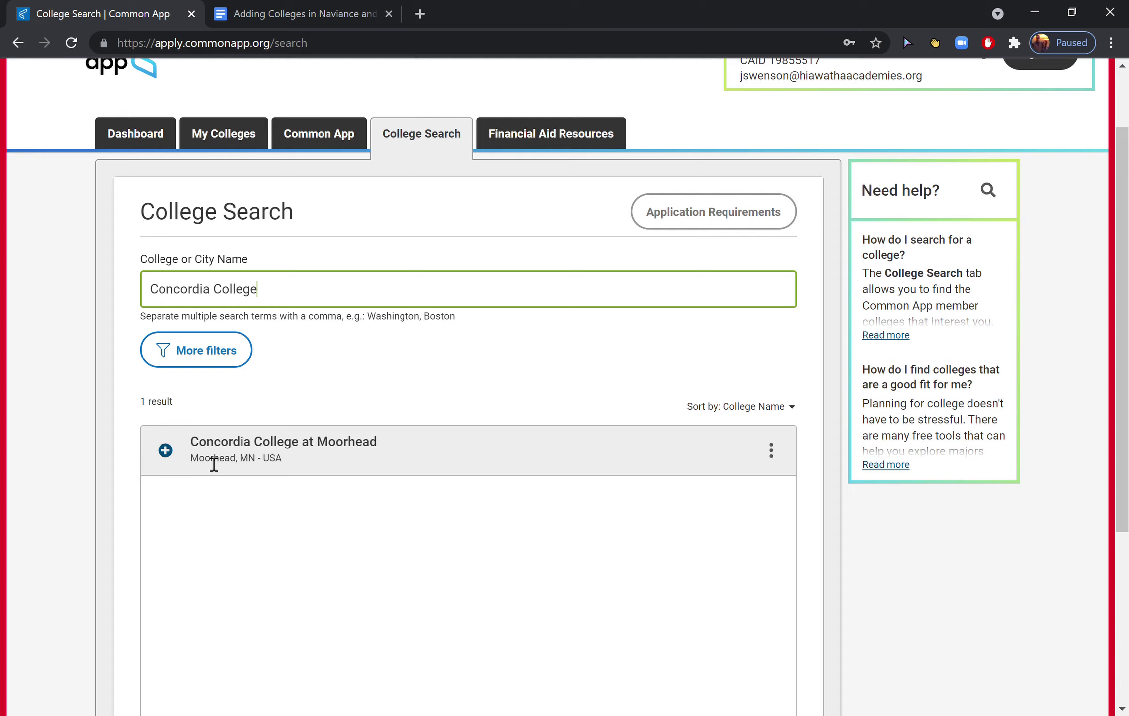
{"action": "left_click", "coordinate": [167, 452]}
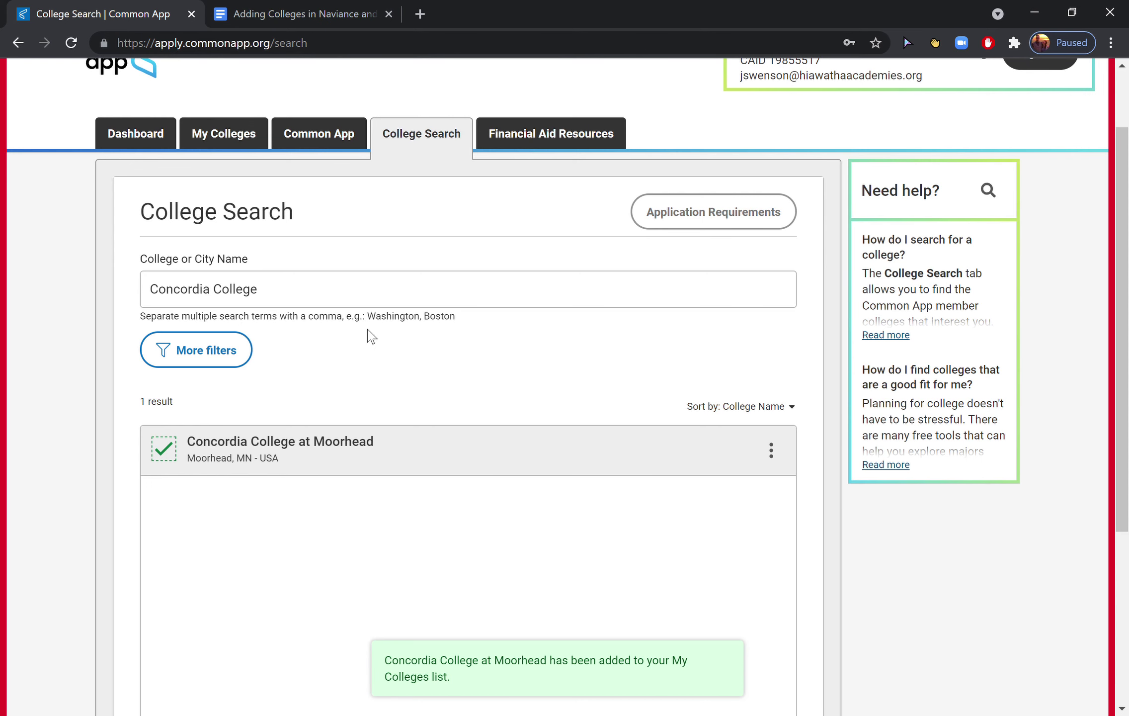
Open the My Colleges list and view Augsburg University's information and application sections.
{"action": "left_click", "coordinate": [226, 134]}
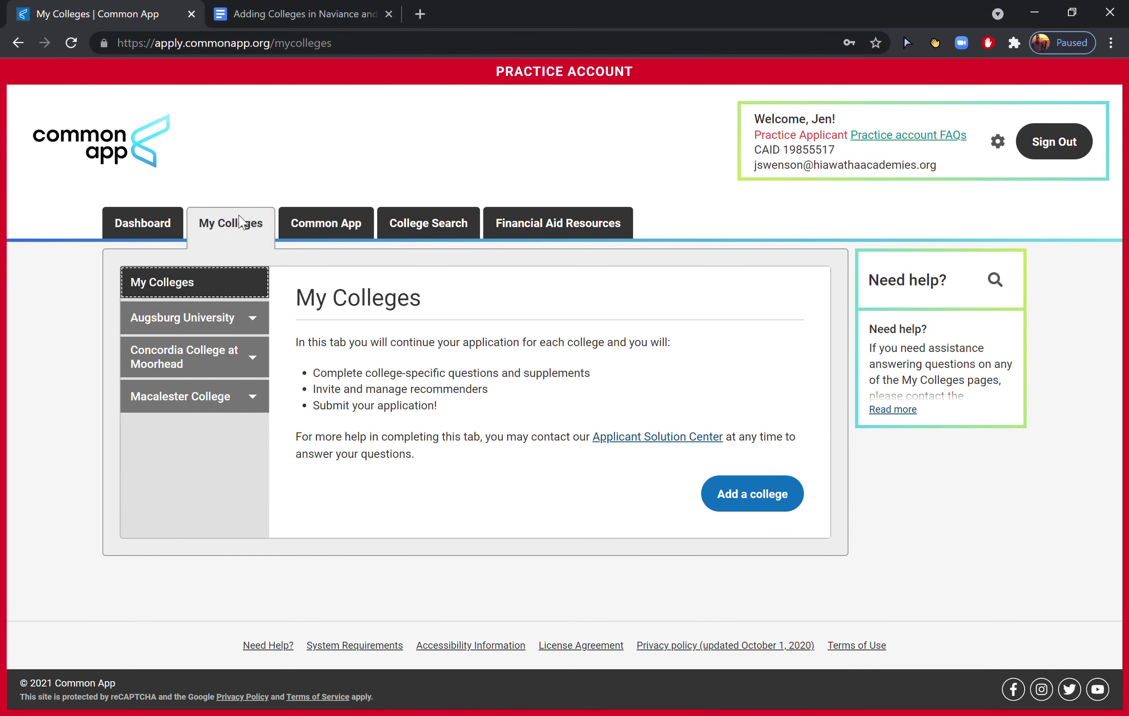
{"action": "left_click", "coordinate": [241, 319]}
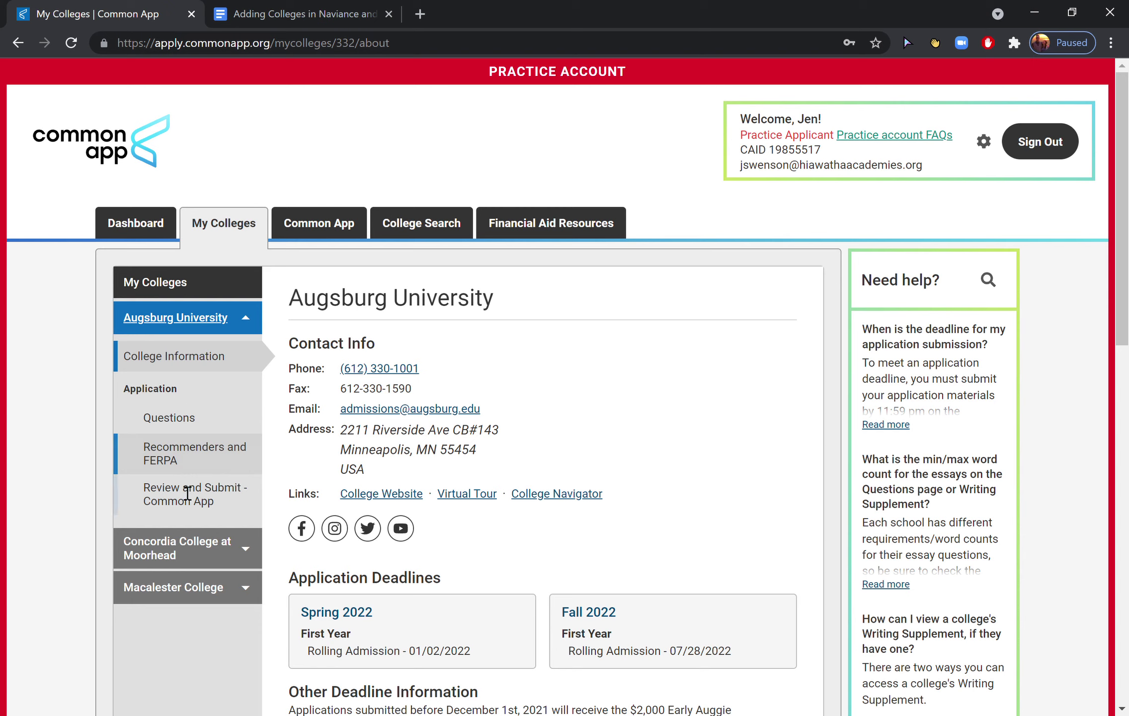
Open the Recommenders and FERPA section of Concordia College at Moorhead.
{"action": "left_click", "coordinate": [174, 547]}
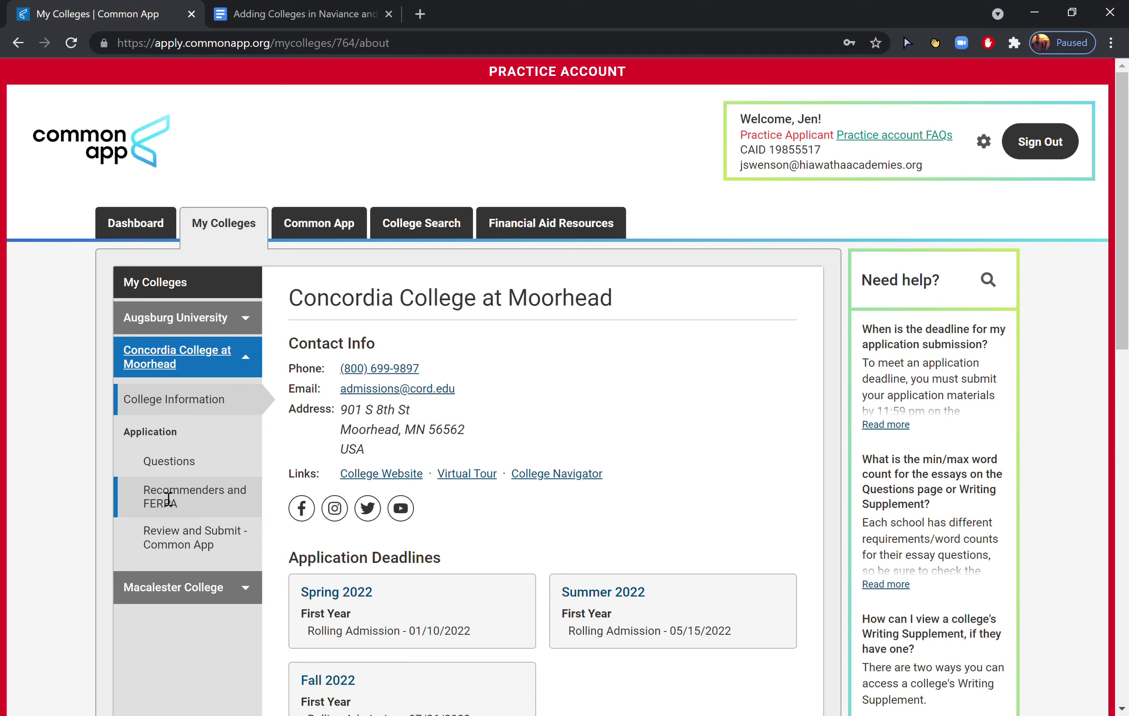
{"action": "left_click", "coordinate": [168, 498]}
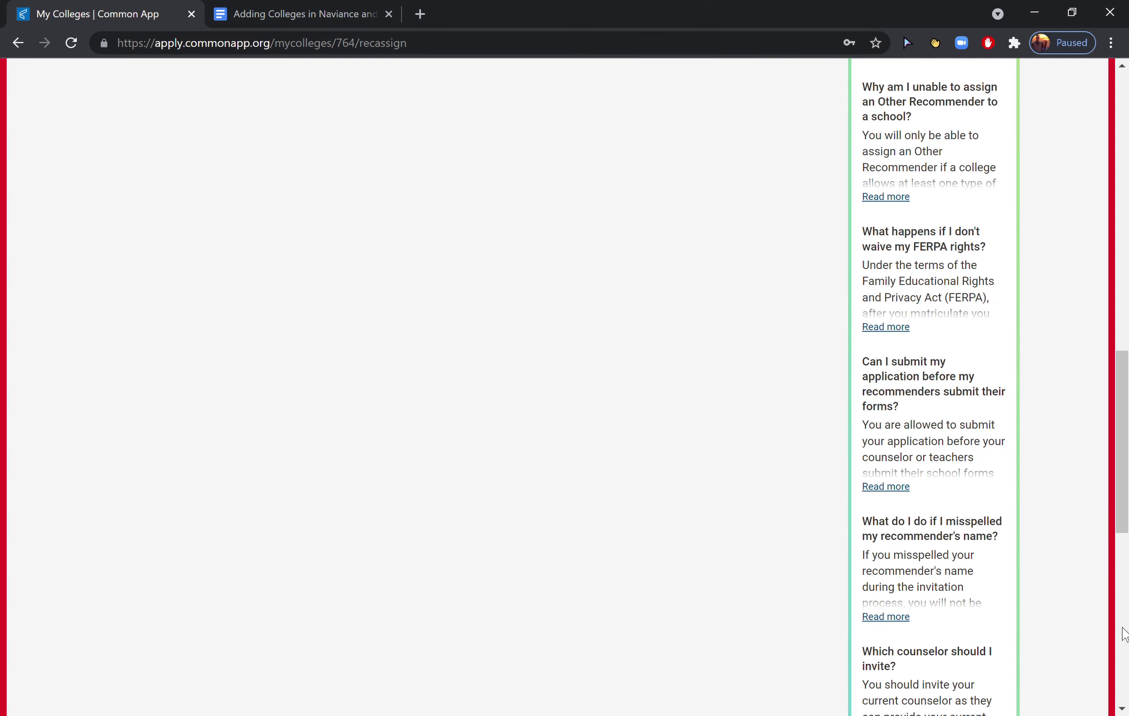
{"action": "left_click_drag", "start_coordinate": [1125, 440], "coordinate": [1126, 162]}
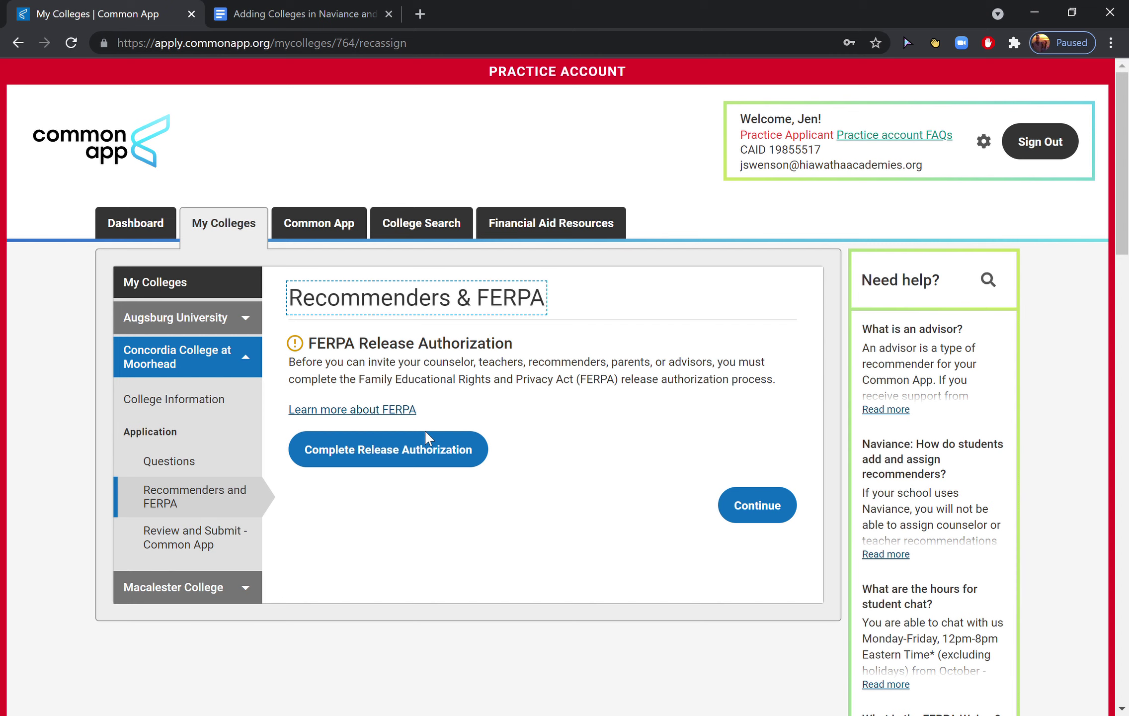
Start the FERPA release authorization, confirm having read and understood the explanation, and continue to the FERPA form.
{"action": "left_click", "coordinate": [416, 447]}
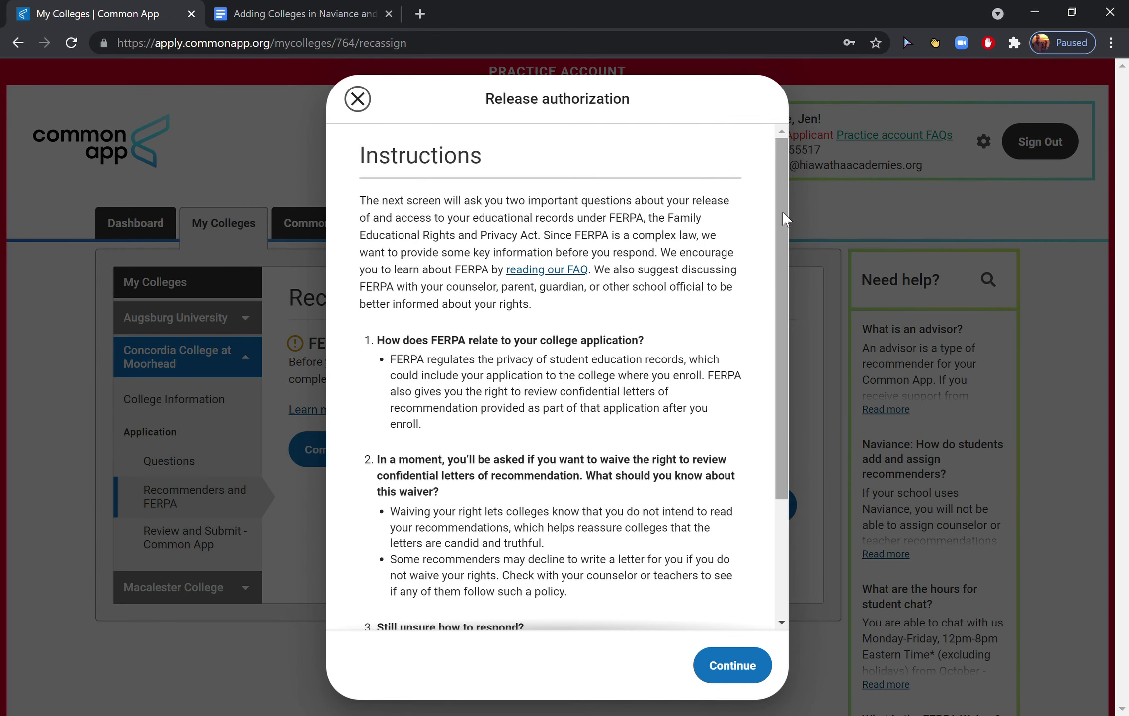
{"action": "left_click_drag", "start_coordinate": [783, 213], "coordinate": [807, 334]}
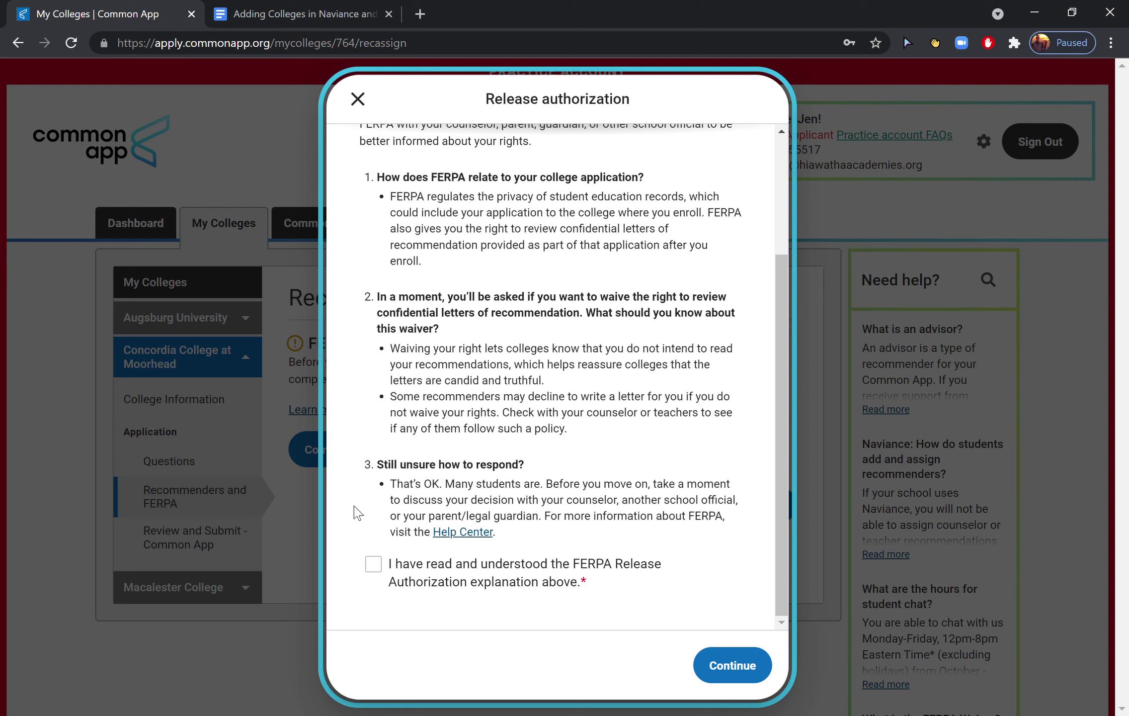
{"action": "left_click", "coordinate": [372, 565]}
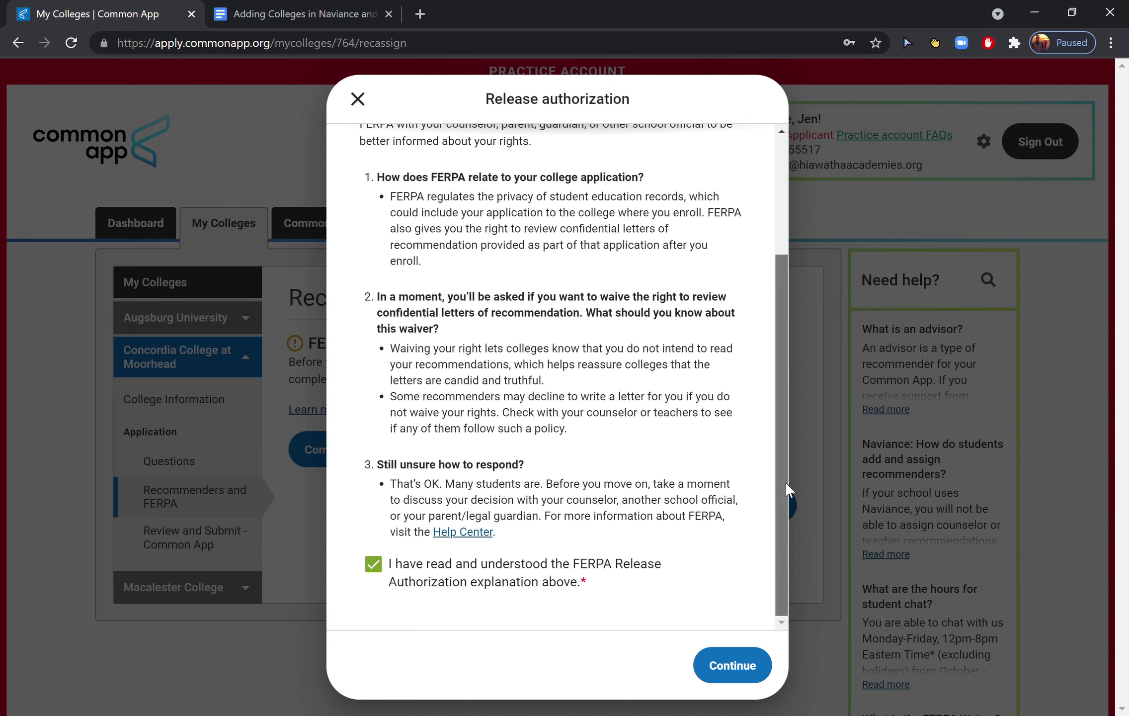
{"action": "mouse_move", "coordinate": [778, 547]}
{"action": "left_mouse_down"}
{"action": "mouse_move", "coordinate": [774, 403]}
{"action": "mouse_move", "coordinate": [766, 549]}
{"action": "left_mouse_up"}
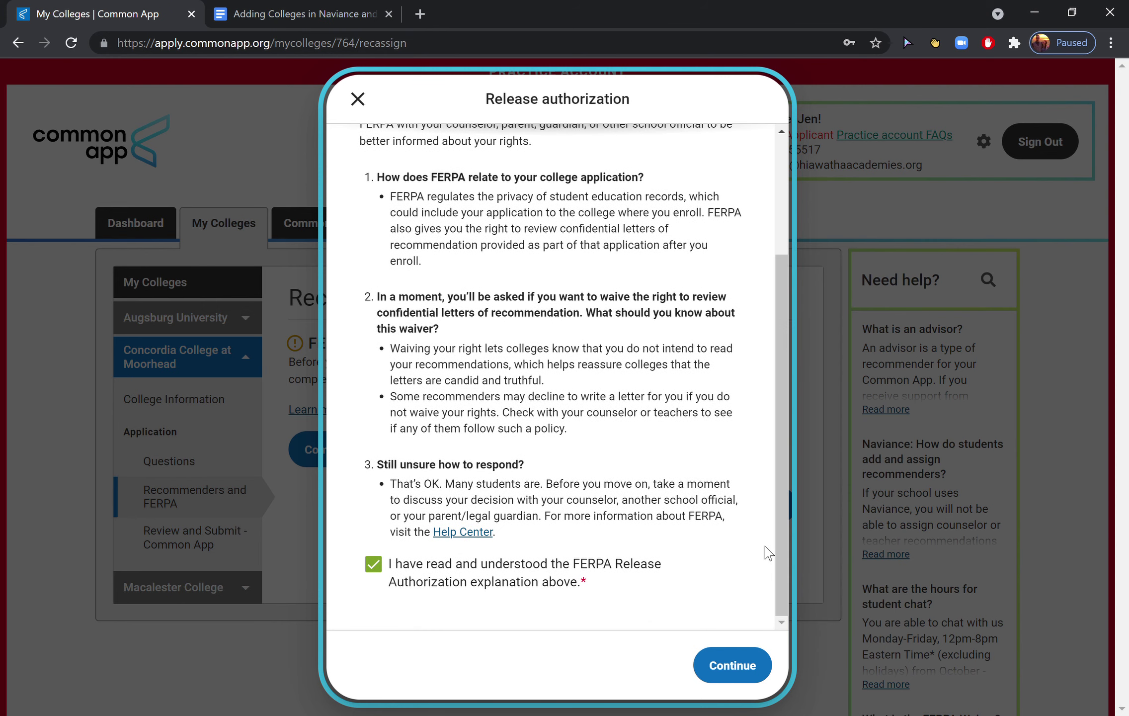
{"action": "left_click", "coordinate": [737, 669]}
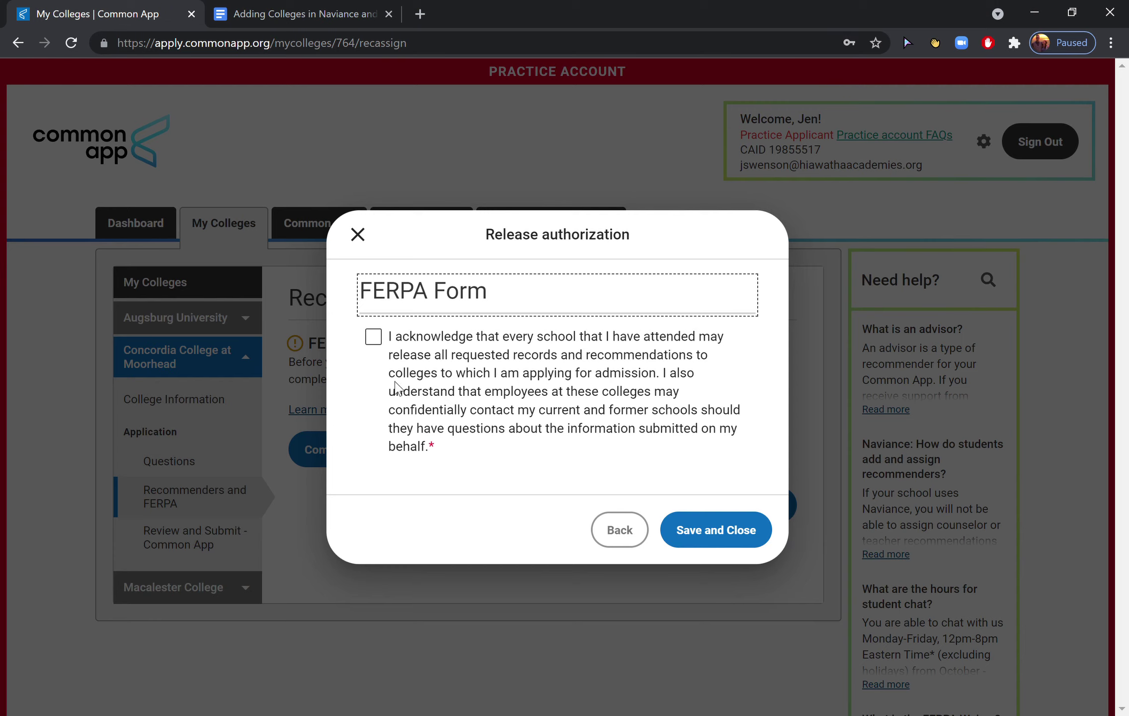
Acknowledge the records release, waive the right to review all recommendations, and confirm that the waiver selection applies to all colleges.
{"action": "left_click", "coordinate": [374, 336]}
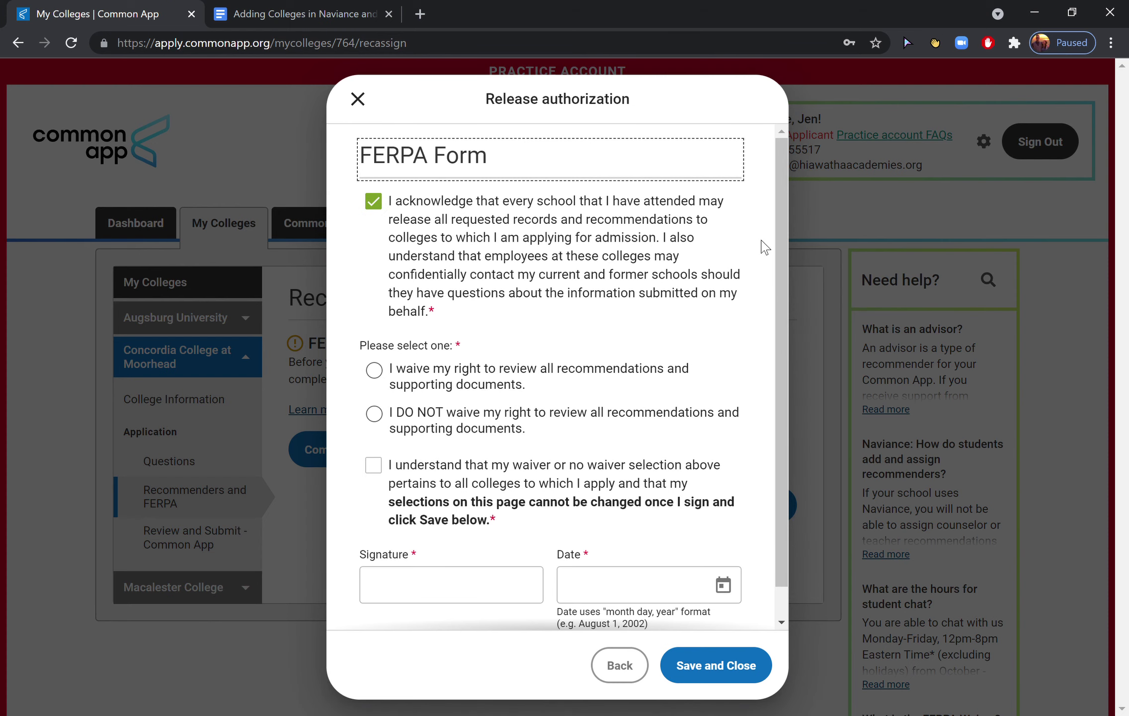
{"action": "left_click_drag", "start_coordinate": [787, 244], "coordinate": [776, 304]}
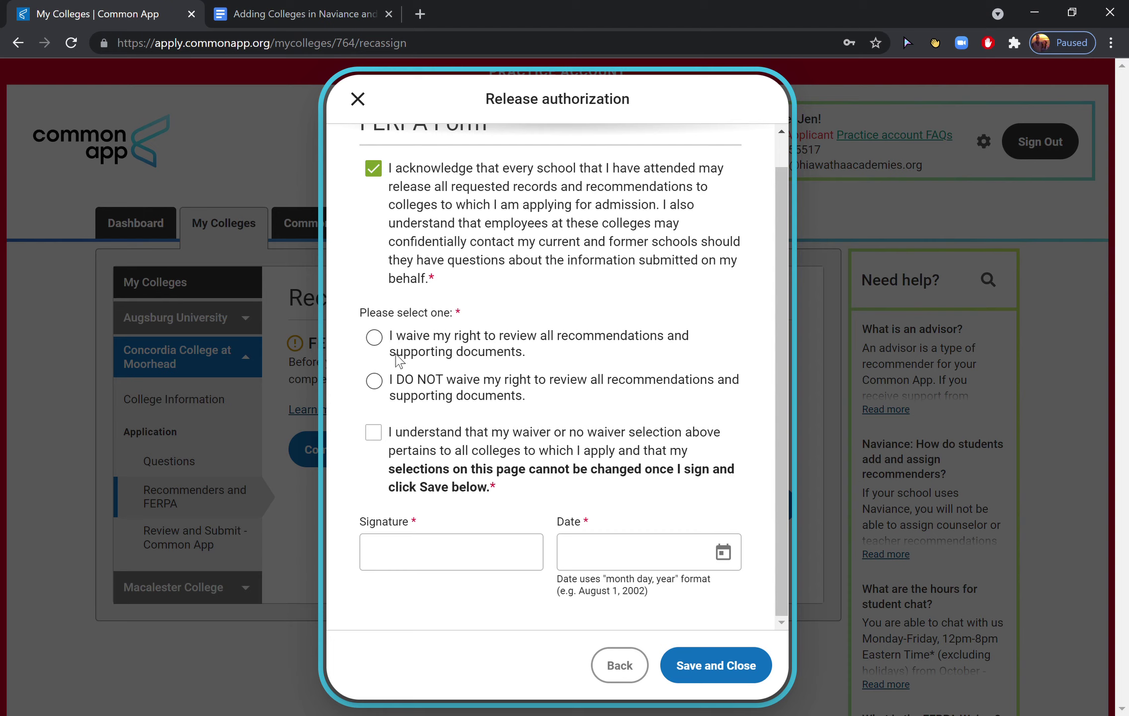
{"action": "left_click", "coordinate": [374, 338]}
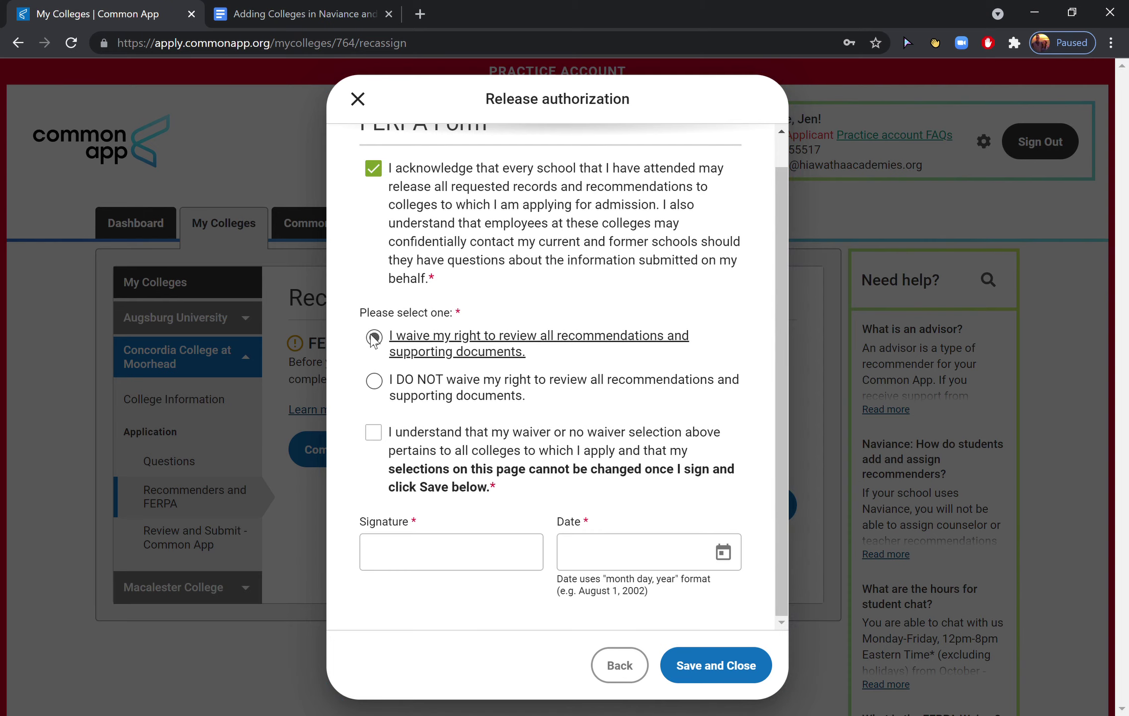
{"action": "left_click", "coordinate": [374, 432]}
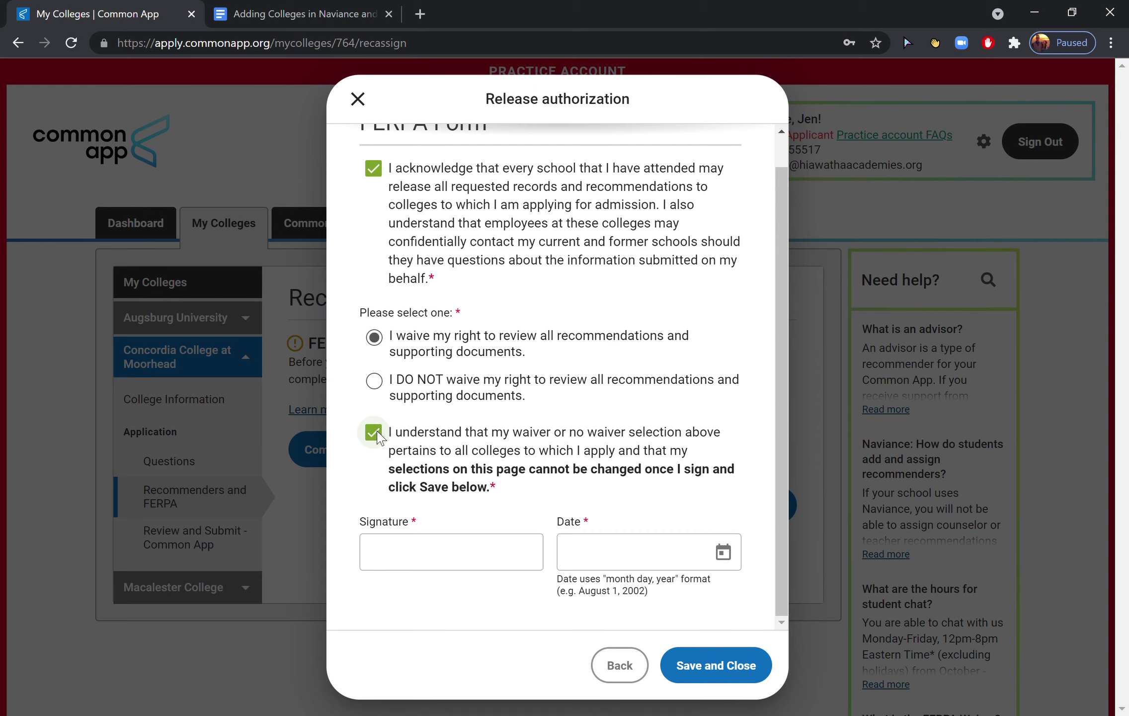
Sign the FERPA form with the applicant's full name, date it September 30, 2021, and save it.
{"action": "left_click", "coordinate": [468, 557]}
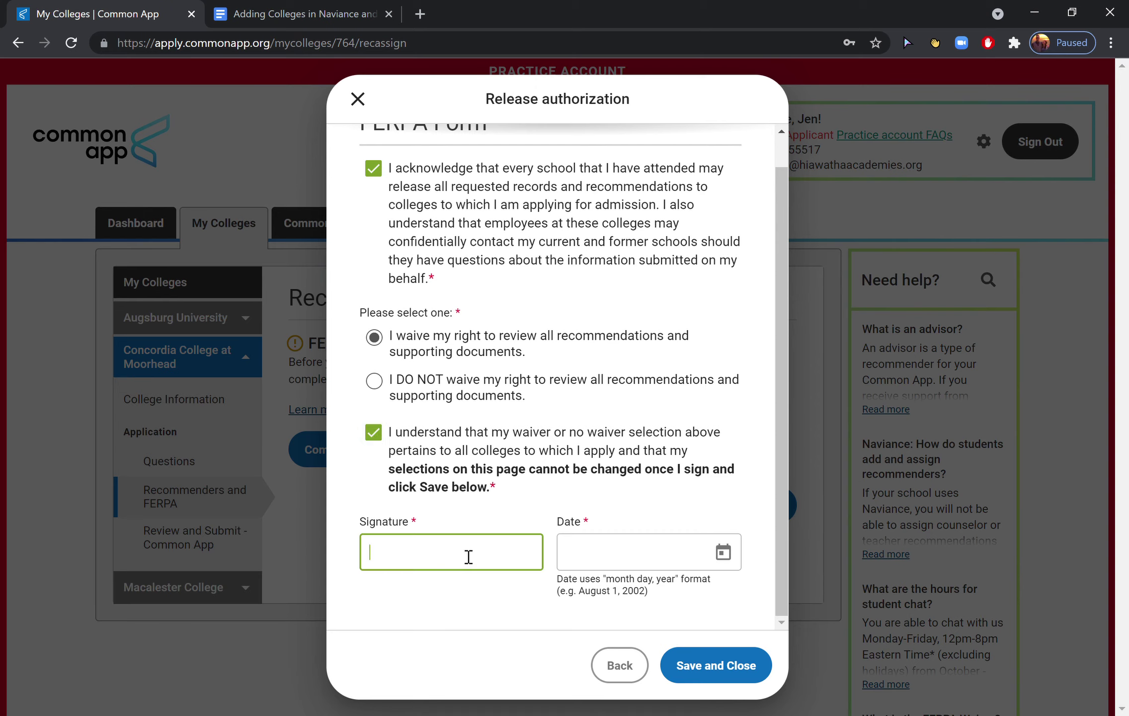
{"action": "left_click", "coordinate": [474, 577]}
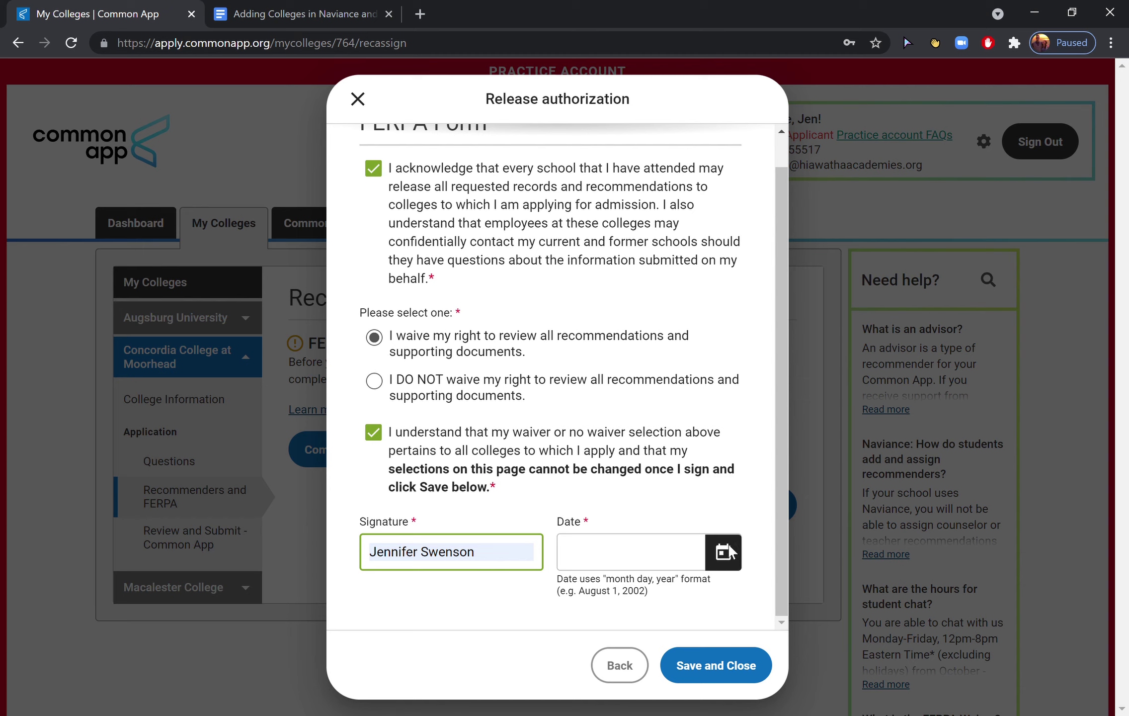
{"action": "left_click", "coordinate": [721, 554]}
{"action": "left_click", "coordinate": [712, 480]}
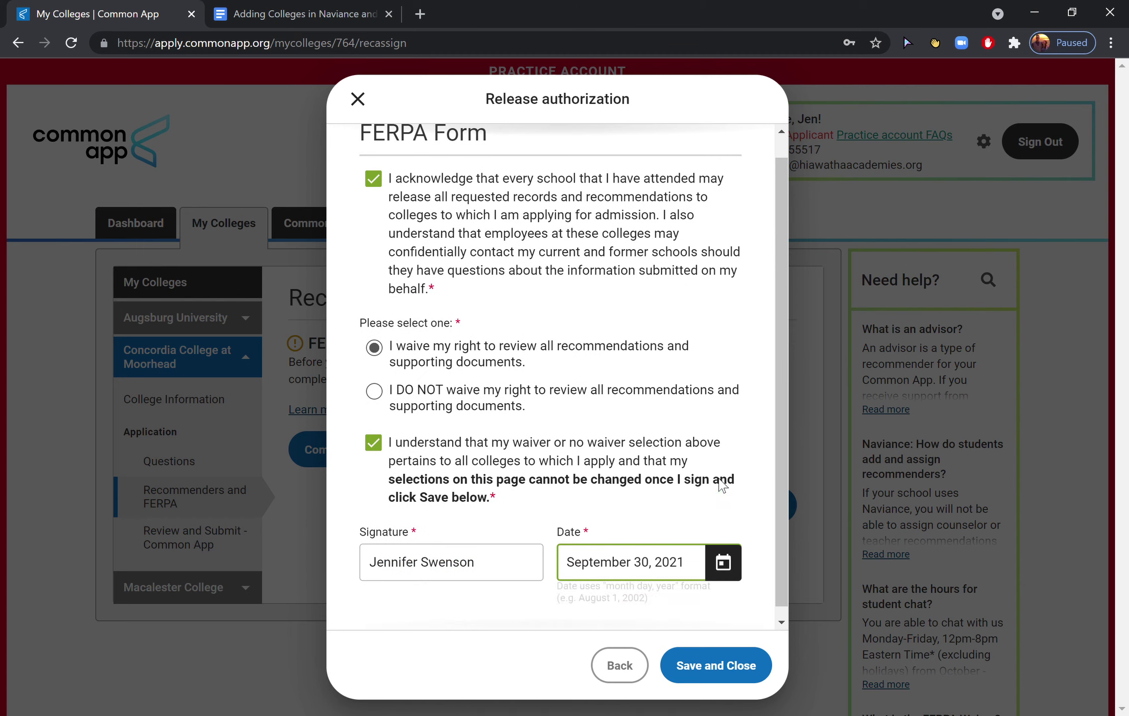
{"action": "left_click", "coordinate": [733, 678]}
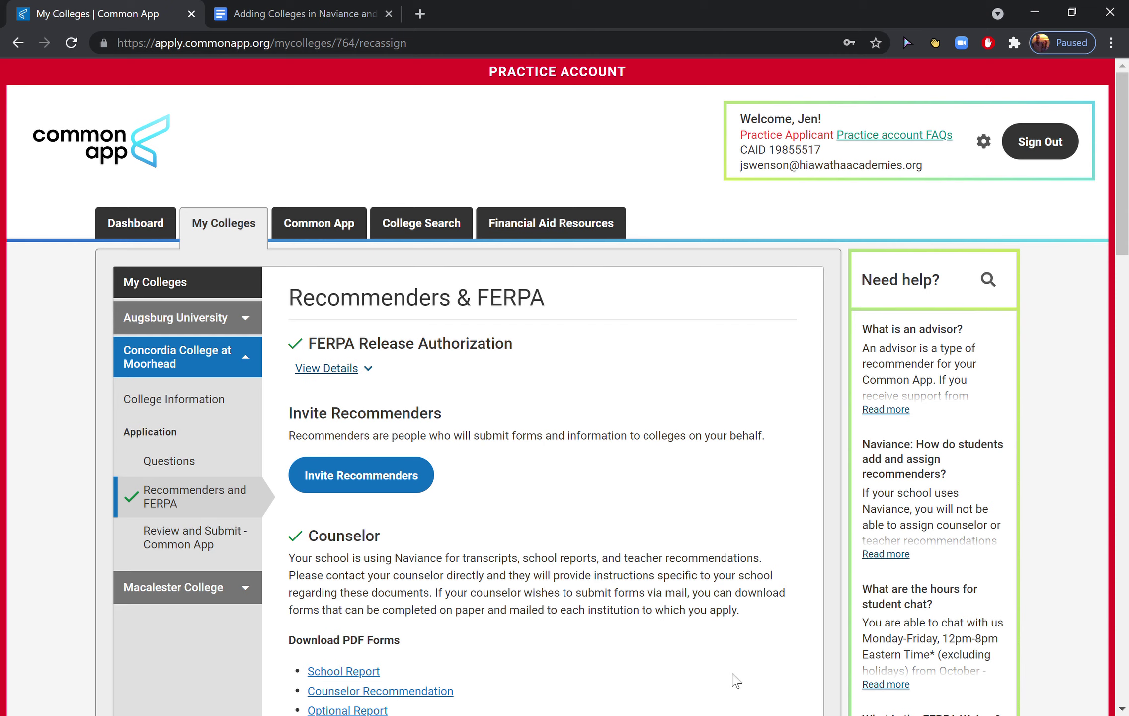
View the recommender sections for Concordia College at Moorhead, and open Augsburg University's college information.
{"action": "scroll", "coordinate": [497, 447], "scroll_direction": "down", "scroll_amount": 3}
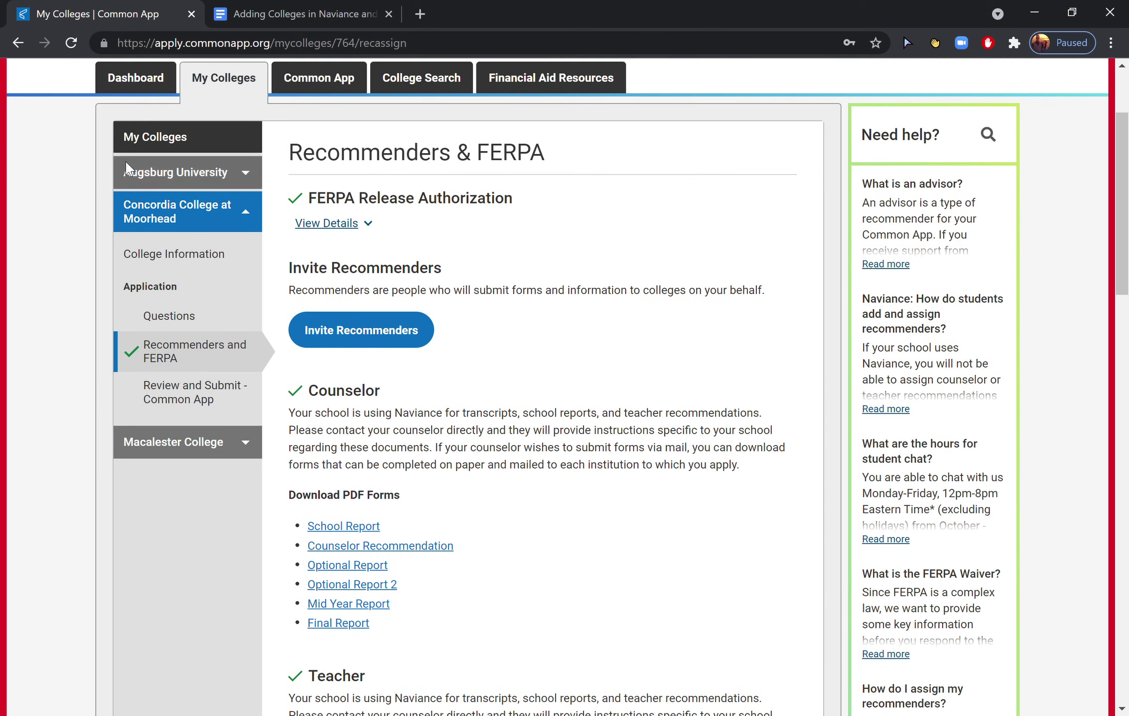
{"action": "left_click", "coordinate": [205, 173]}
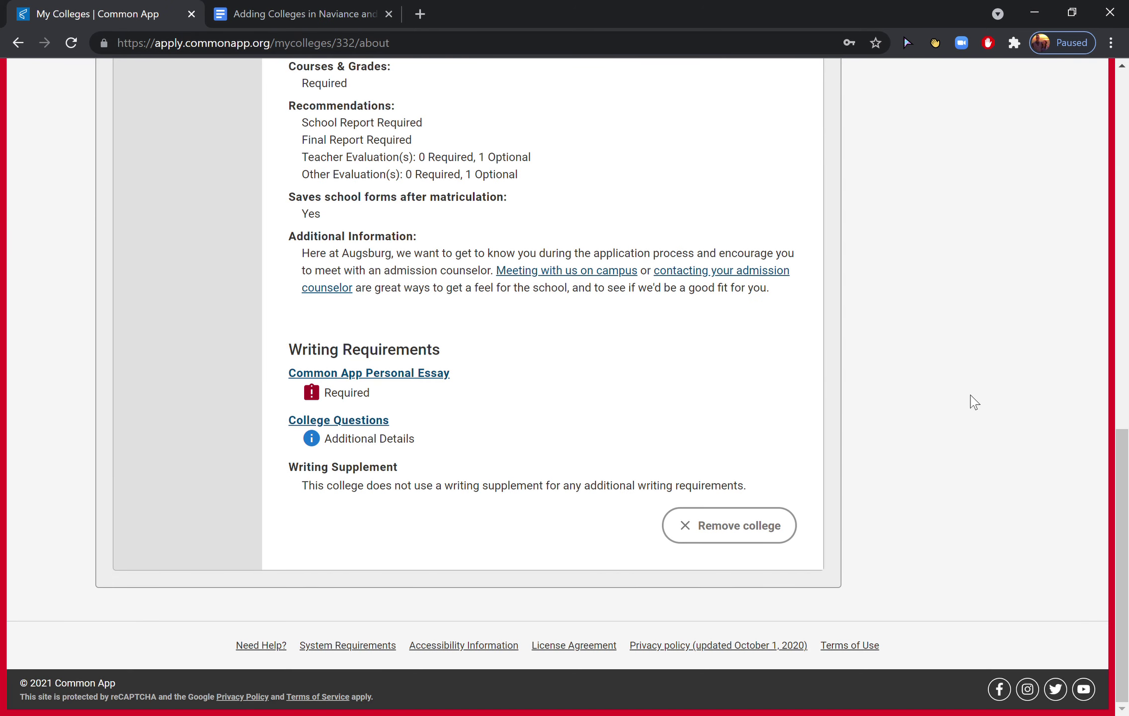
{"action": "left_click_drag", "start_coordinate": [1125, 485], "coordinate": [1125, 162]}
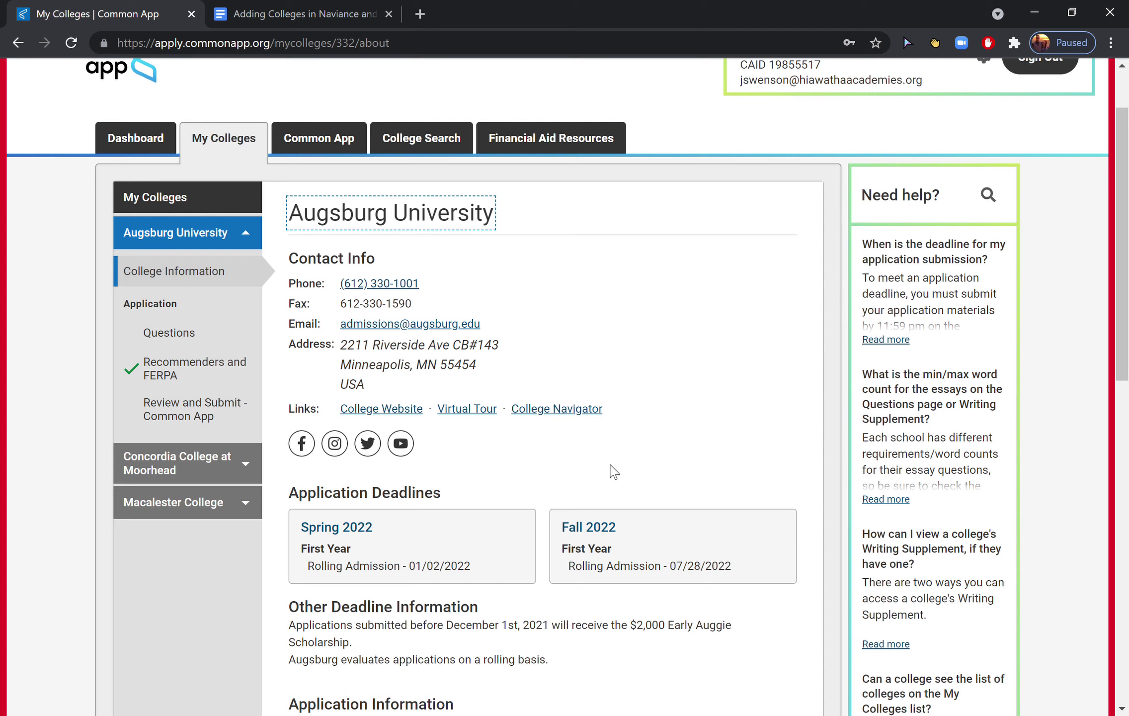
Review Augsburg University's Recommenders and FERPA page, including the counselor instructions about Naviance.
{"action": "left_click", "coordinate": [241, 365]}
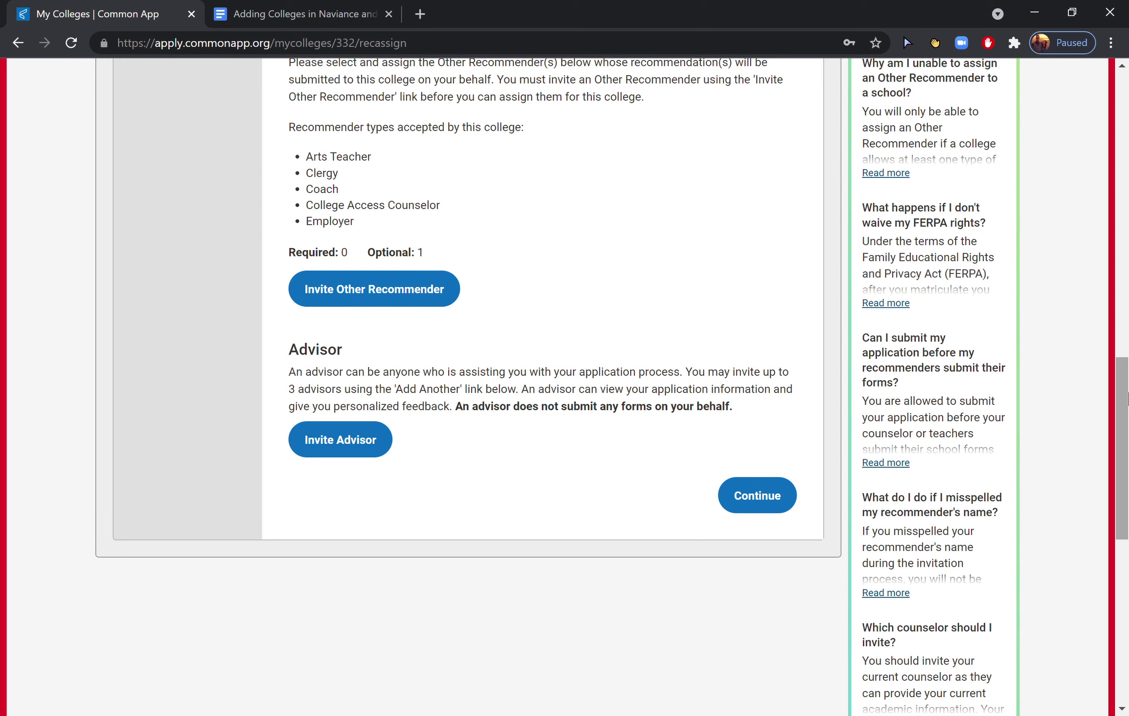
{"action": "left_click_drag", "start_coordinate": [1125, 376], "coordinate": [1127, 104]}
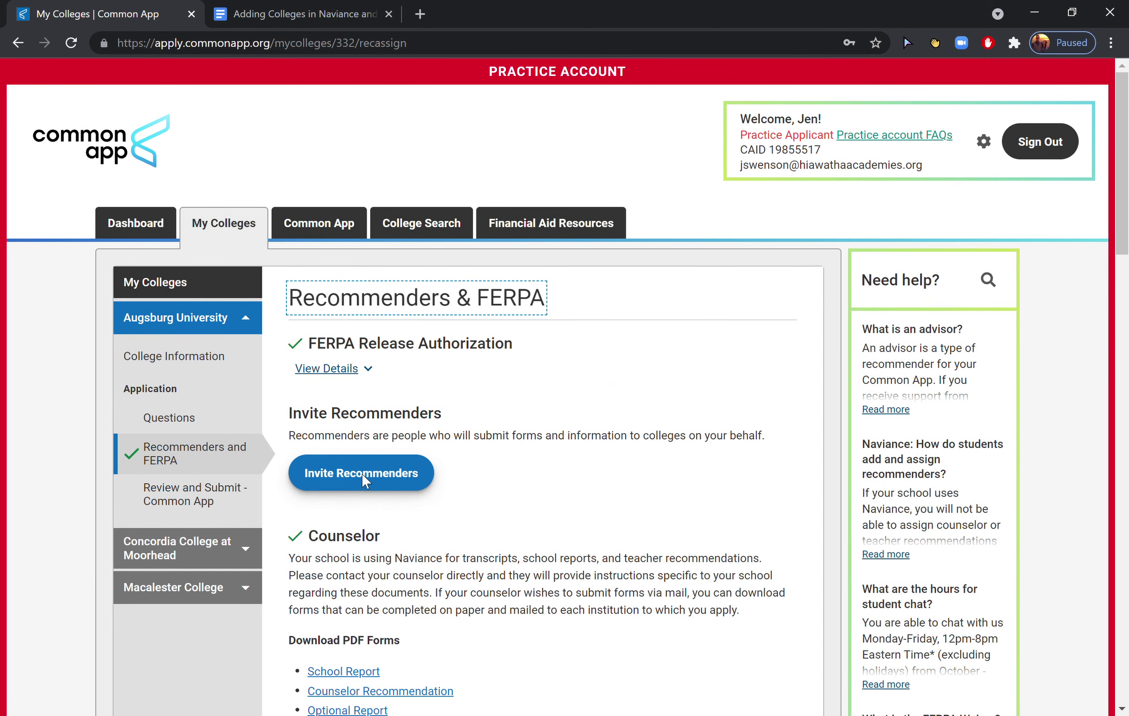
{"action": "left_click_drag", "start_coordinate": [1127, 172], "coordinate": [1116, 226]}
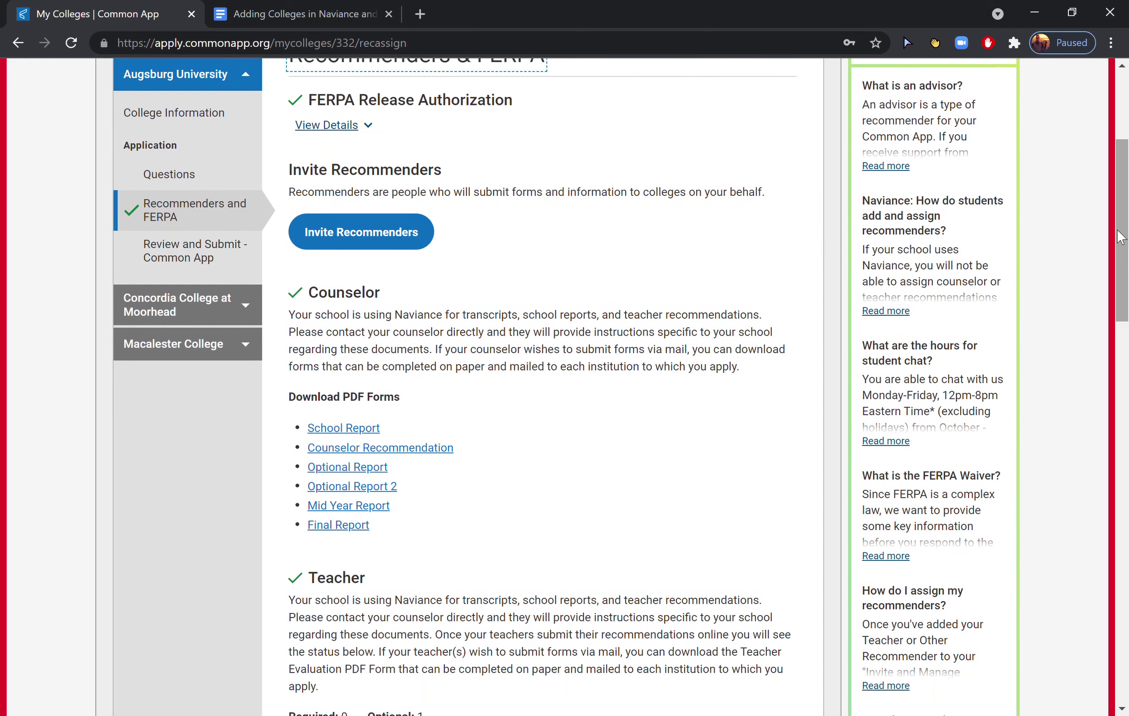
{"action": "left_click_drag", "start_coordinate": [291, 315], "coordinate": [533, 344]}
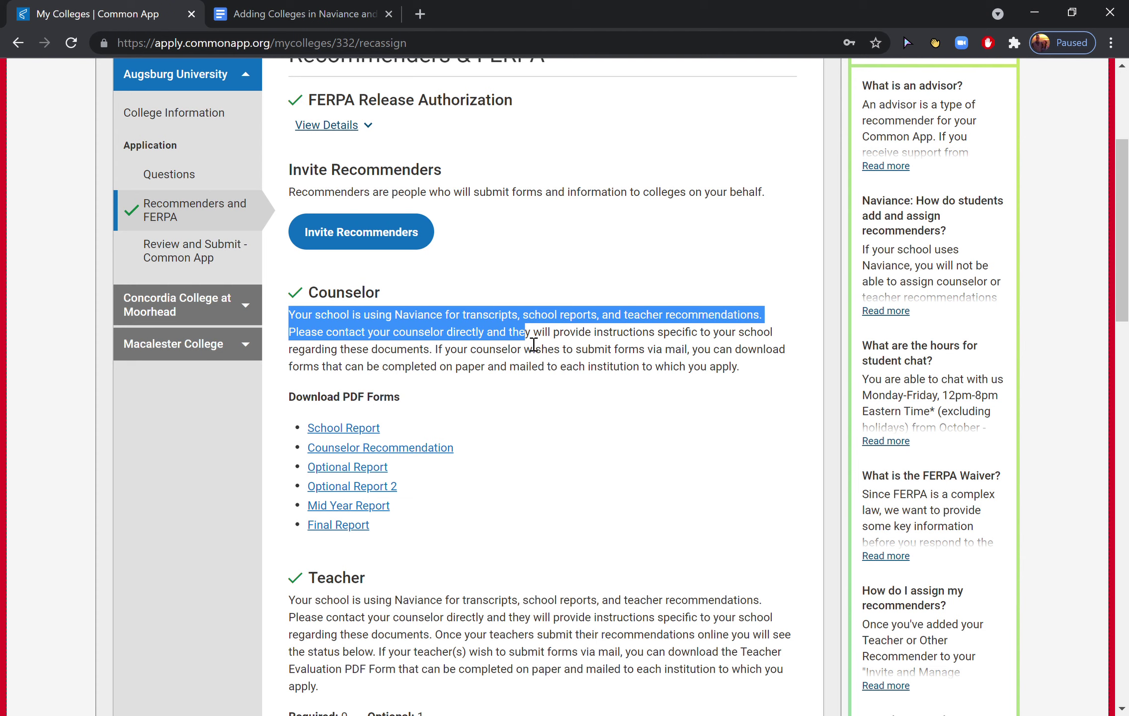
{"action": "left_click_drag", "start_coordinate": [1124, 191], "coordinate": [1126, 127]}
In Concordia College at Moorhead's General questions, set the student status to Full-time and the preferred start term to Fall 2022.
{"action": "left_click", "coordinate": [585, 431]}
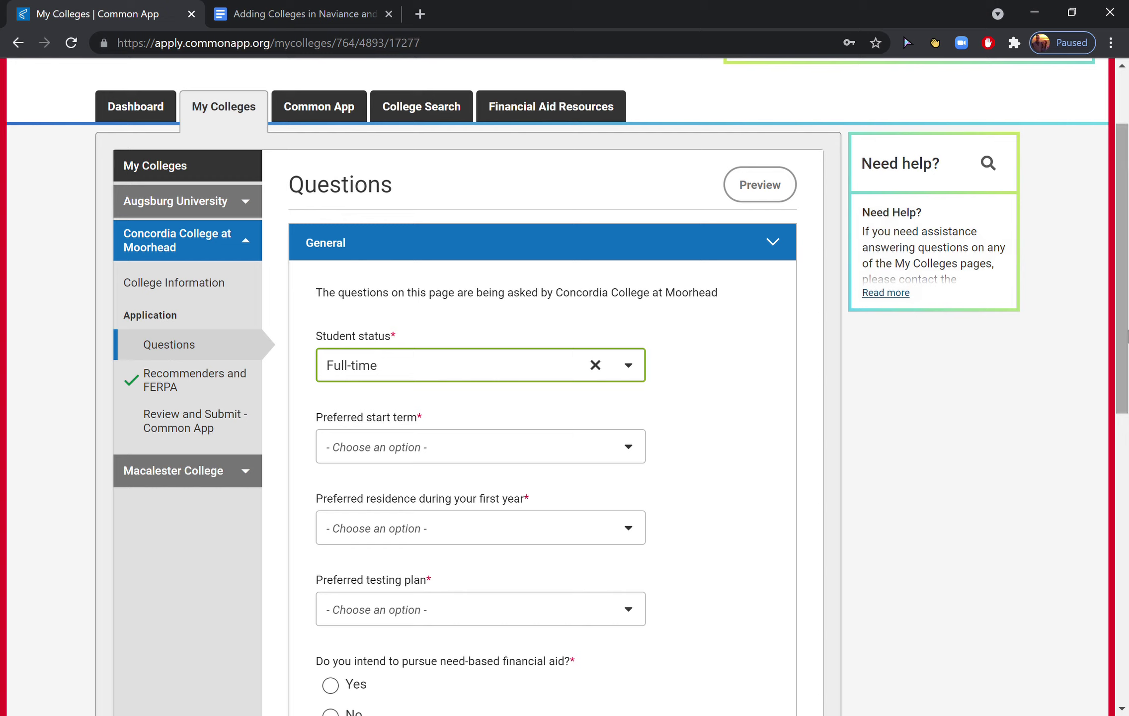
{"action": "left_click", "coordinate": [639, 370]}
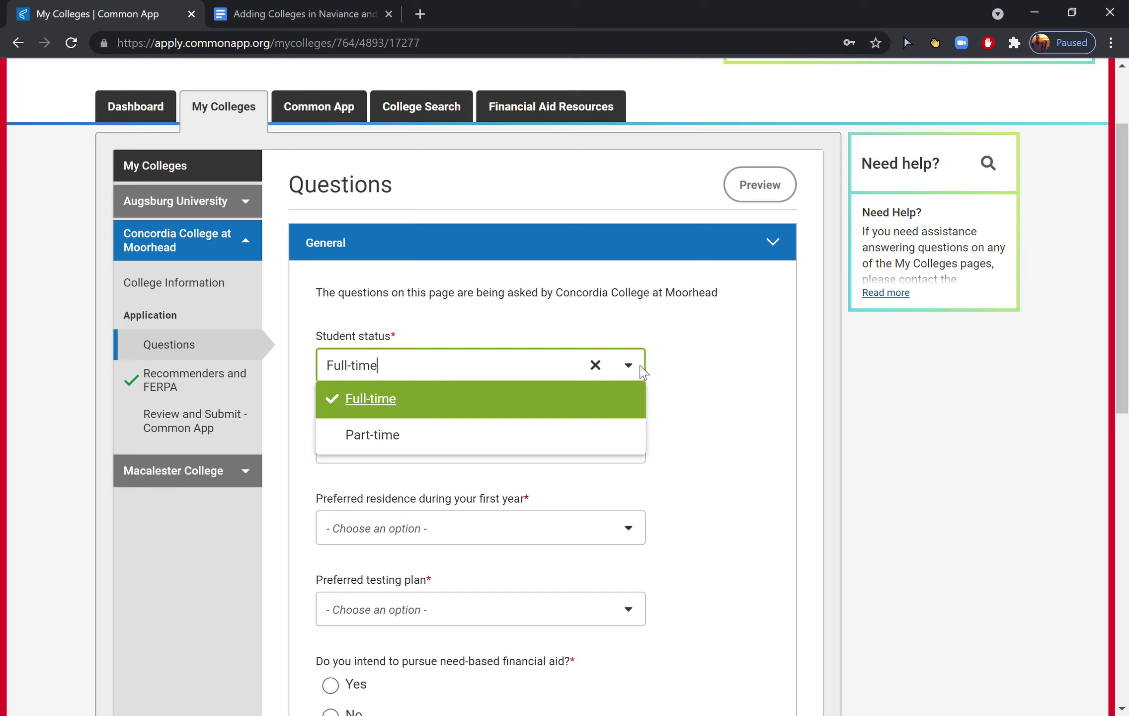
{"action": "left_click", "coordinate": [625, 394]}
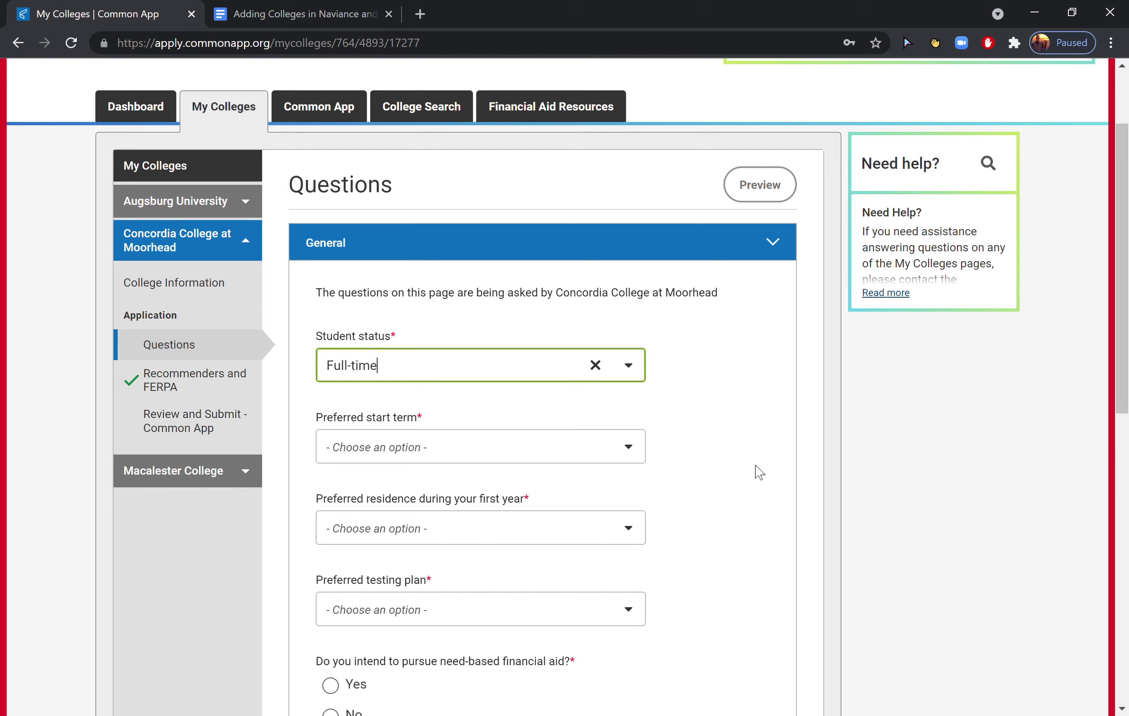
{"action": "left_click", "coordinate": [625, 468]}
{"action": "left_click", "coordinate": [627, 453]}
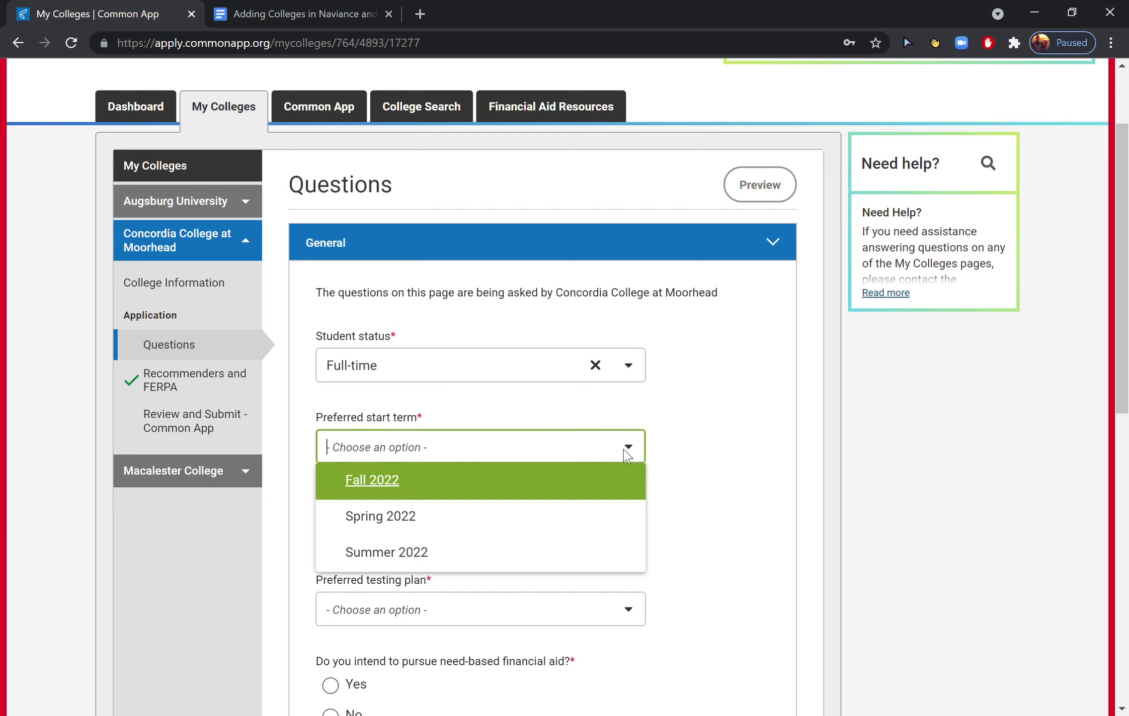
{"action": "left_click", "coordinate": [616, 479]}
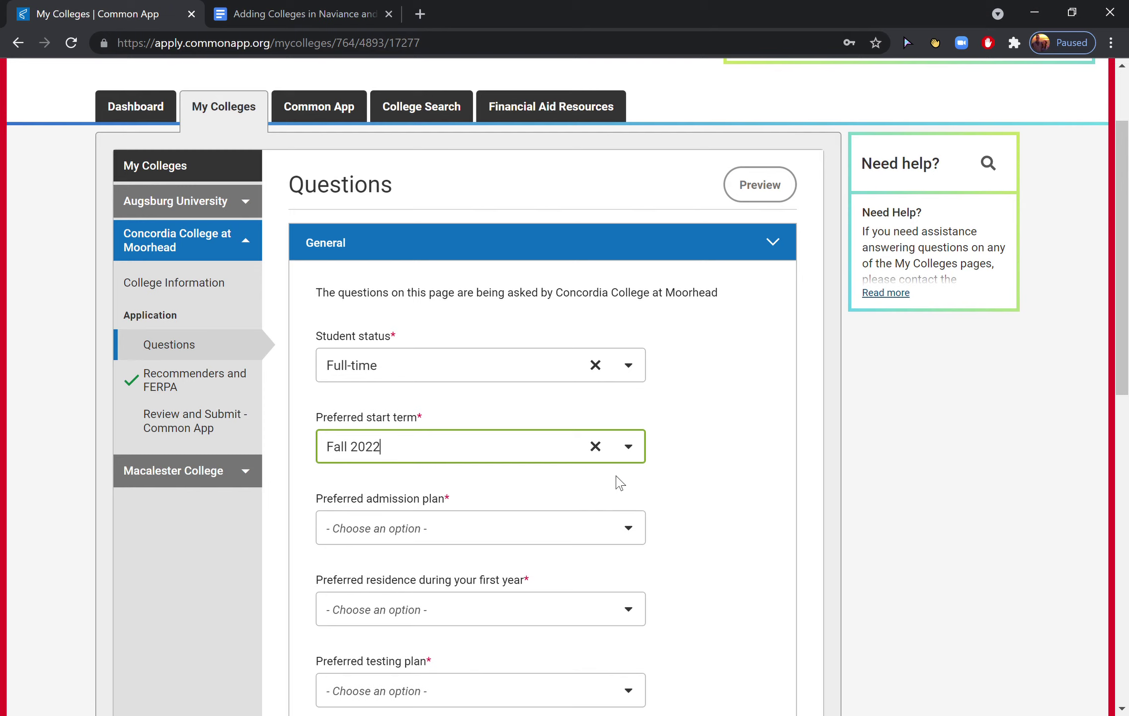
Set the preferred admission plan to Rolling Admission and the preferred first-year residence to On Campus.
{"action": "left_click", "coordinate": [585, 526]}
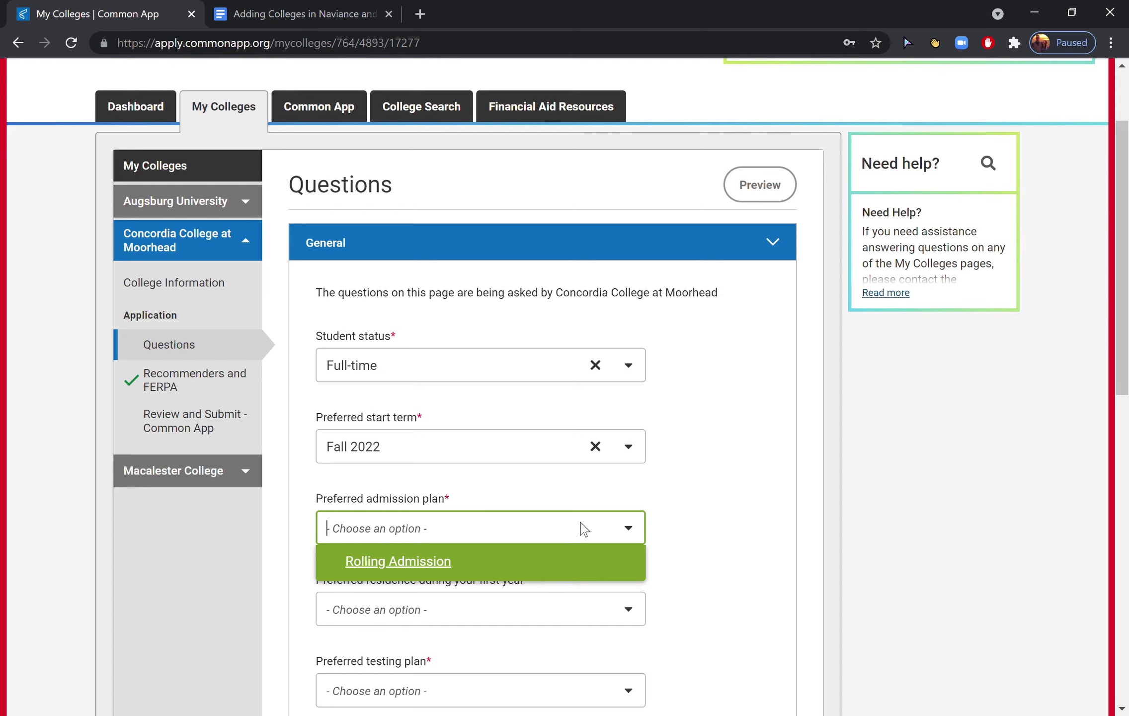
{"action": "left_click", "coordinate": [566, 560]}
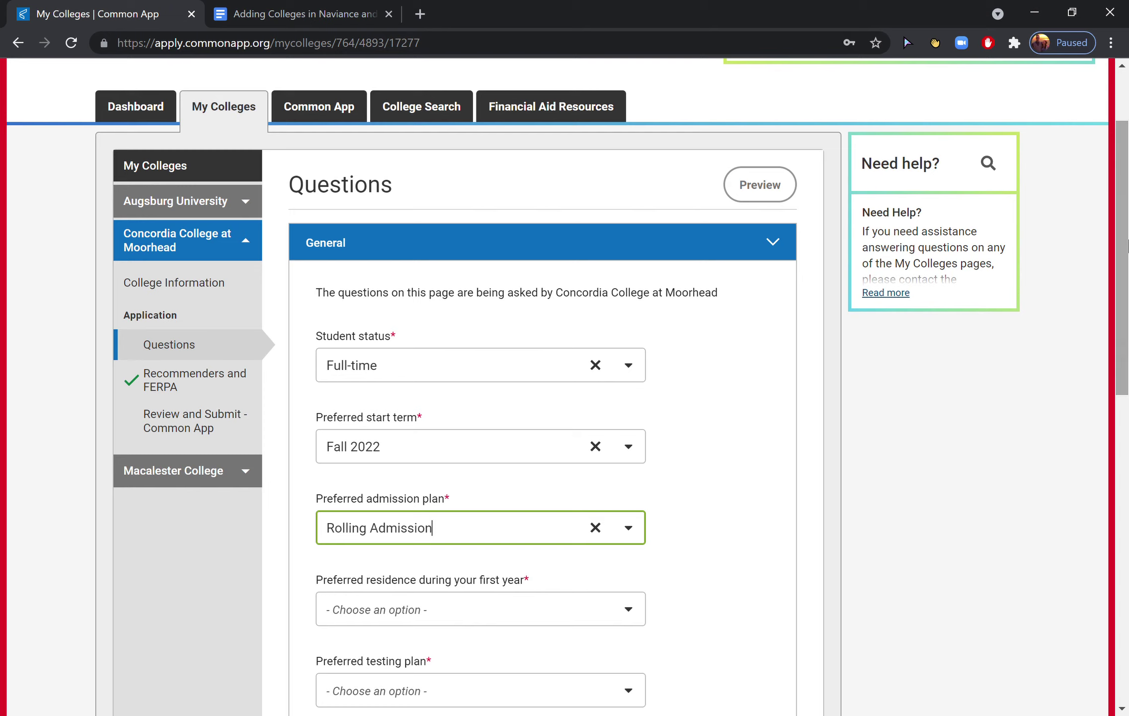
{"action": "scroll", "coordinate": [517, 378], "scroll_direction": "down", "scroll_amount": 6}
{"action": "left_click", "coordinate": [511, 308]}
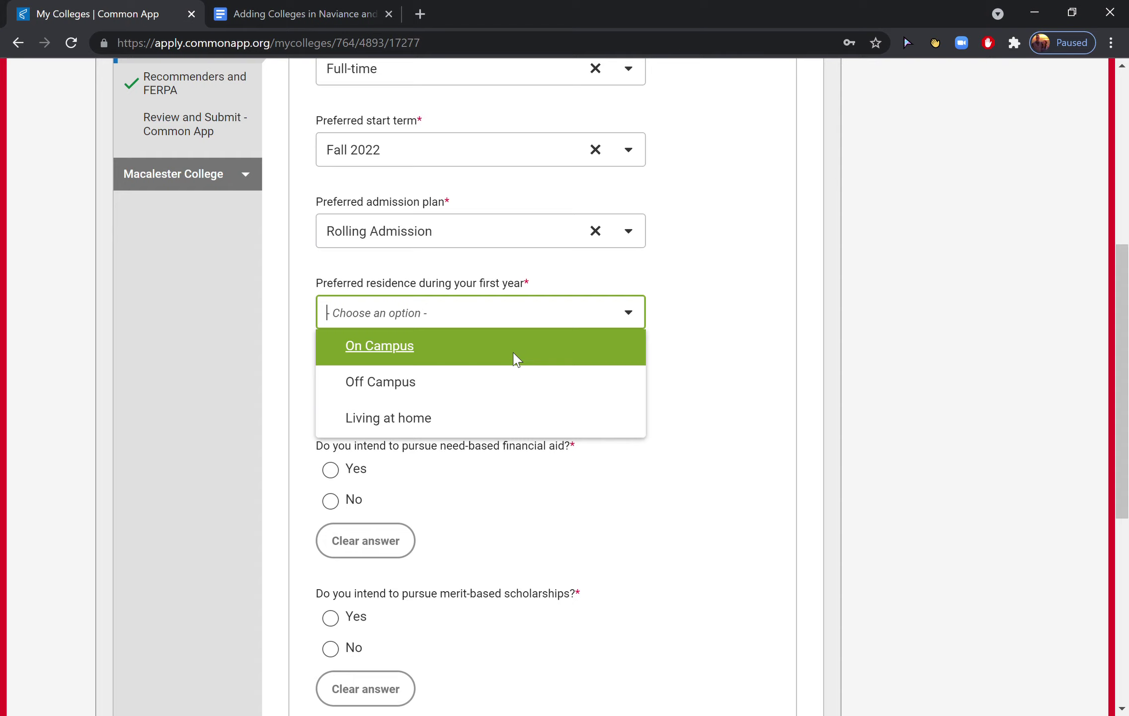
{"action": "left_click", "coordinate": [436, 348]}
Set the preferred testing plan to Not Submitting and check the selection in the list of testing options.
{"action": "left_click_drag", "start_coordinate": [1127, 397], "coordinate": [1127, 456]}
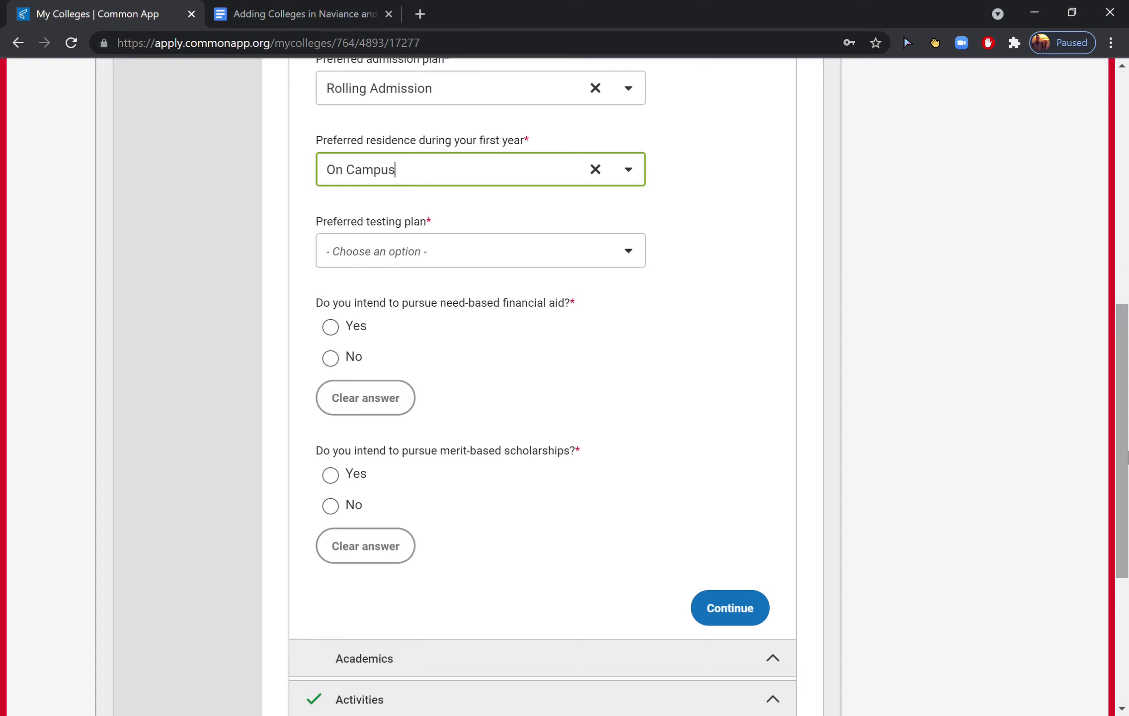
{"action": "left_click", "coordinate": [440, 249]}
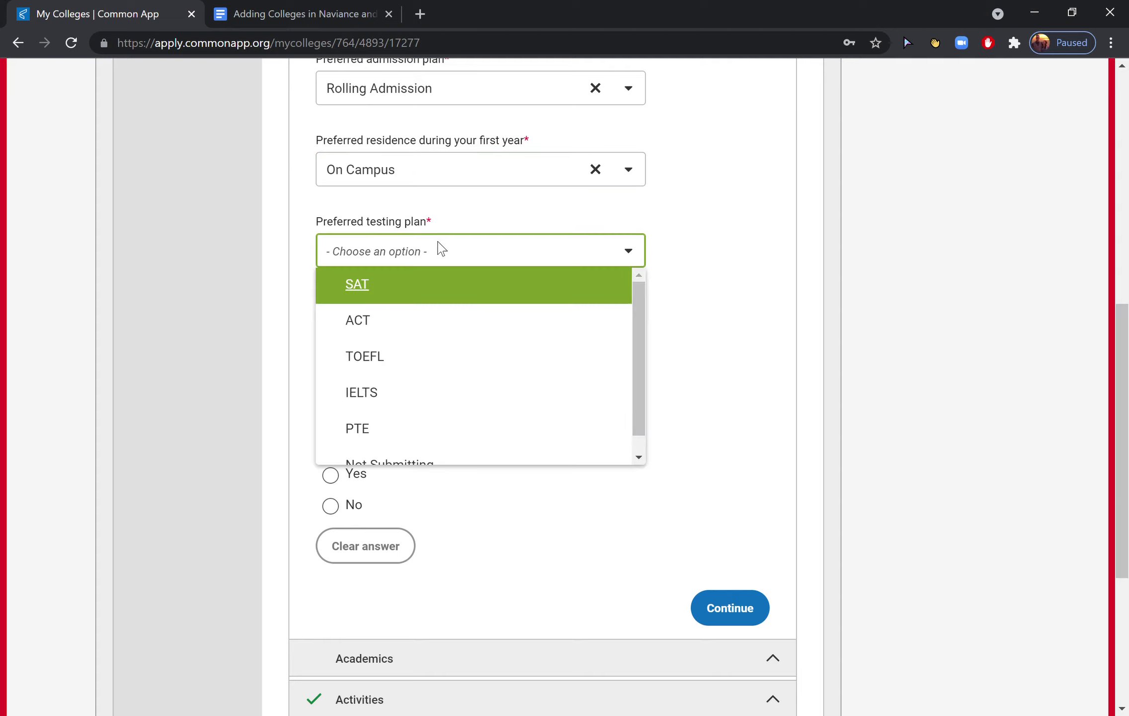
{"action": "left_click_drag", "start_coordinate": [642, 308], "coordinate": [633, 403]}
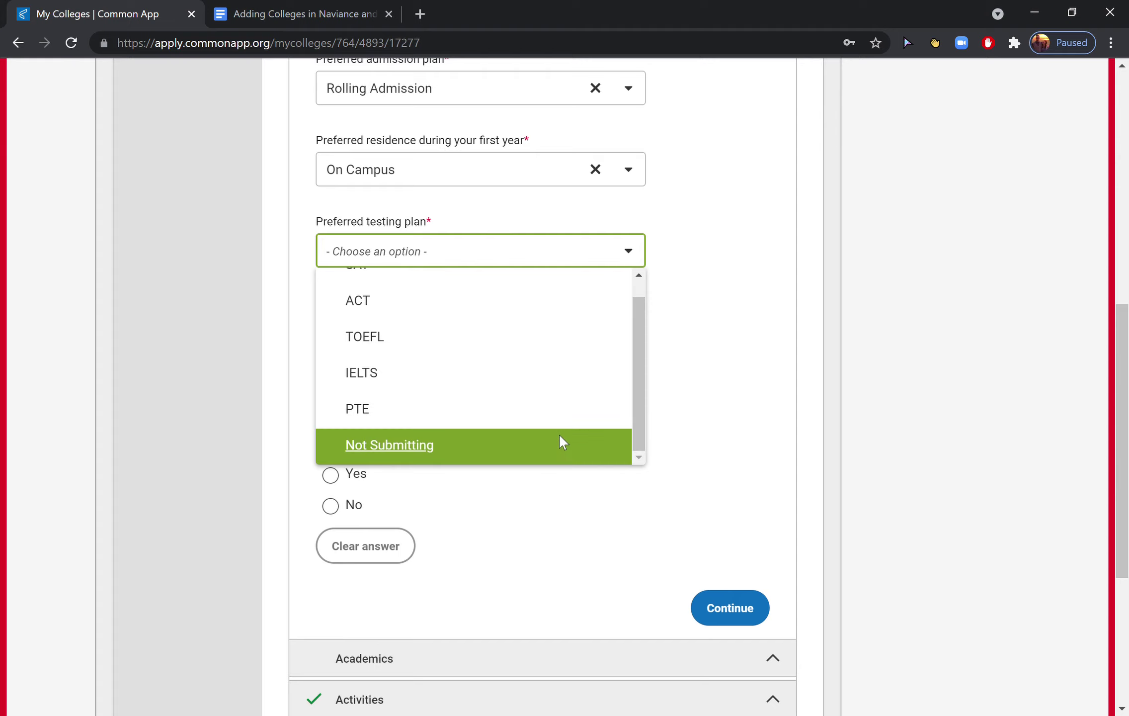
{"action": "mouse_move", "coordinate": [642, 419]}
{"action": "left_mouse_down"}
{"action": "mouse_move", "coordinate": [636, 363]}
{"action": "mouse_move", "coordinate": [633, 440]}
{"action": "left_mouse_up"}
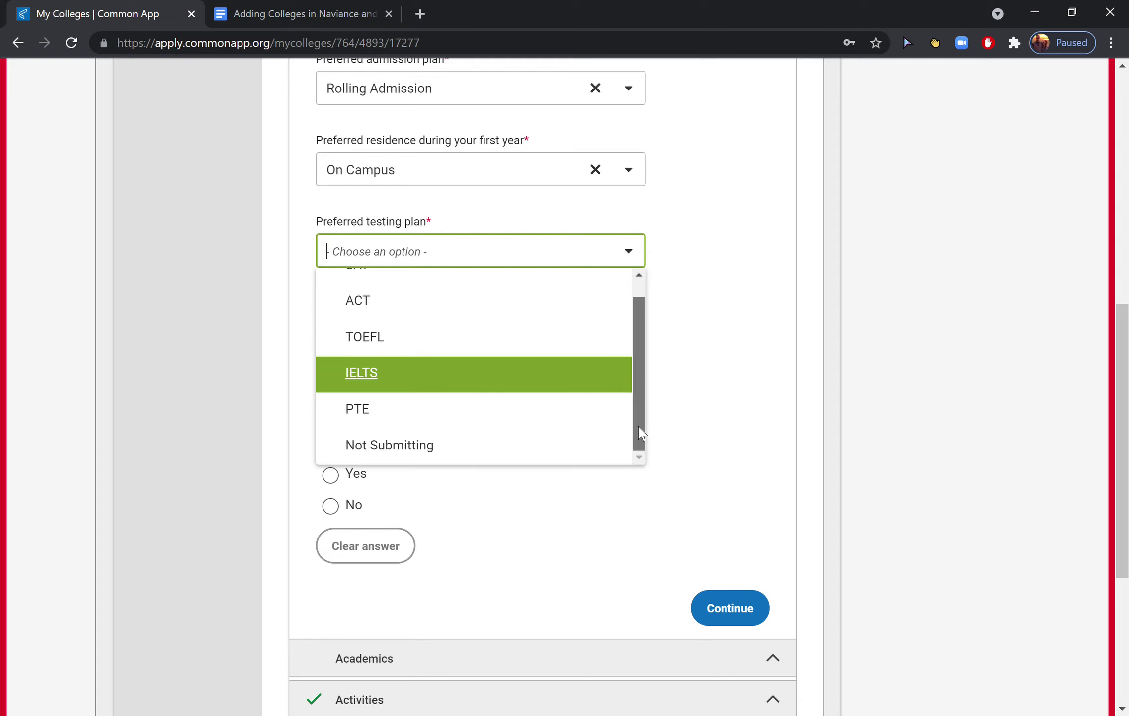
{"action": "left_click", "coordinate": [504, 436]}
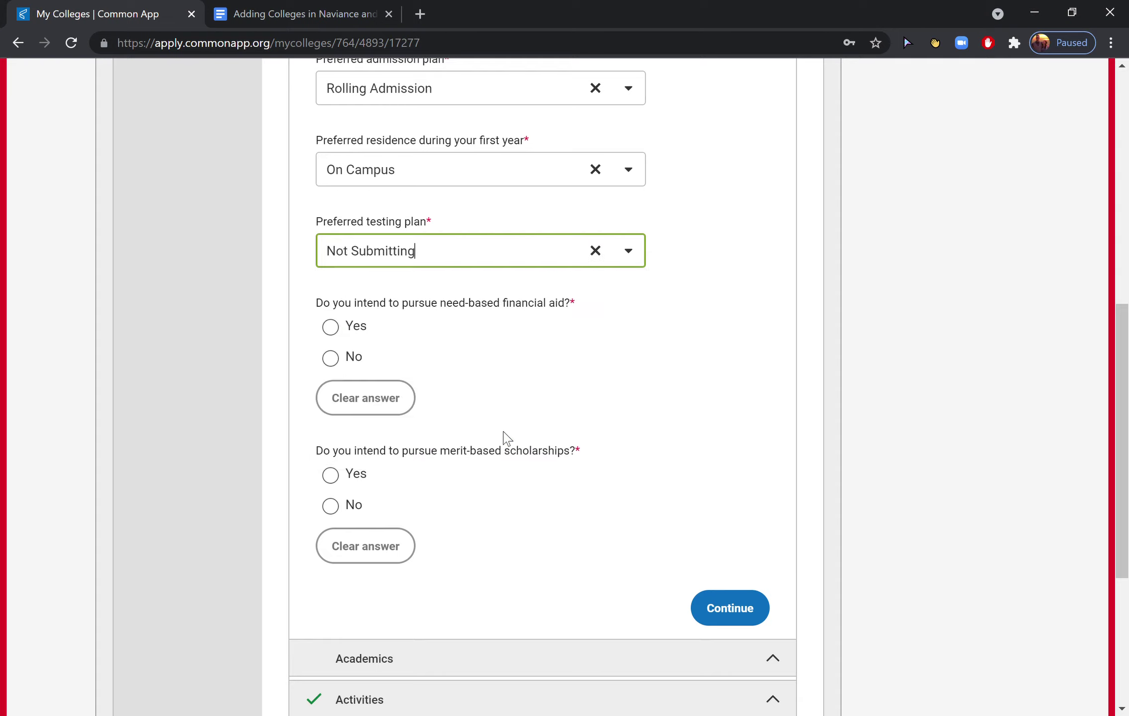
{"action": "left_click", "coordinate": [629, 254]}
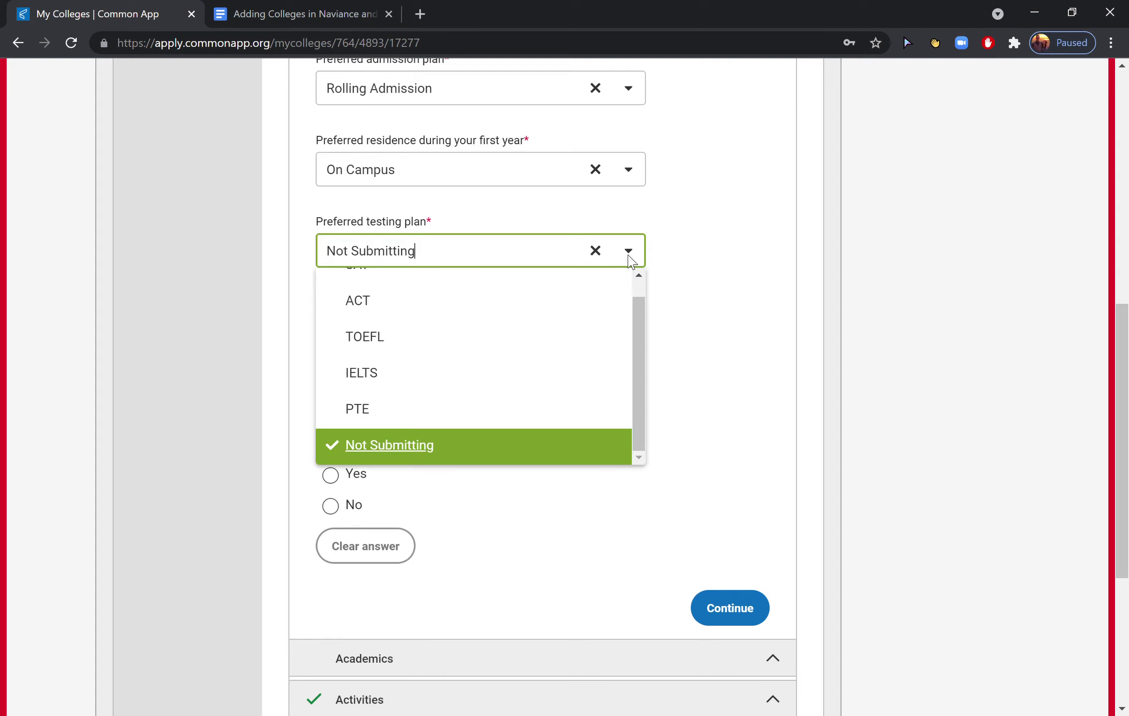
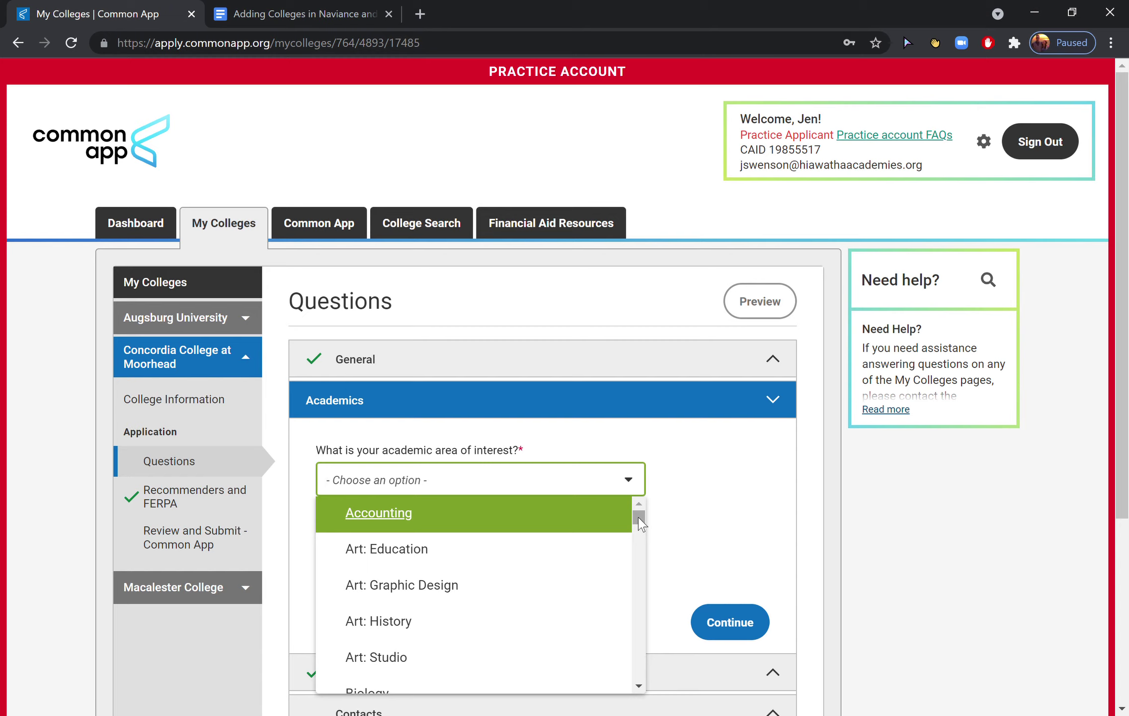
Choose Education as the academic area of interest and Film Studies as the additional area, and continue to the Activities questions.
{"action": "left_click_drag", "start_coordinate": [640, 521], "coordinate": [643, 565]}
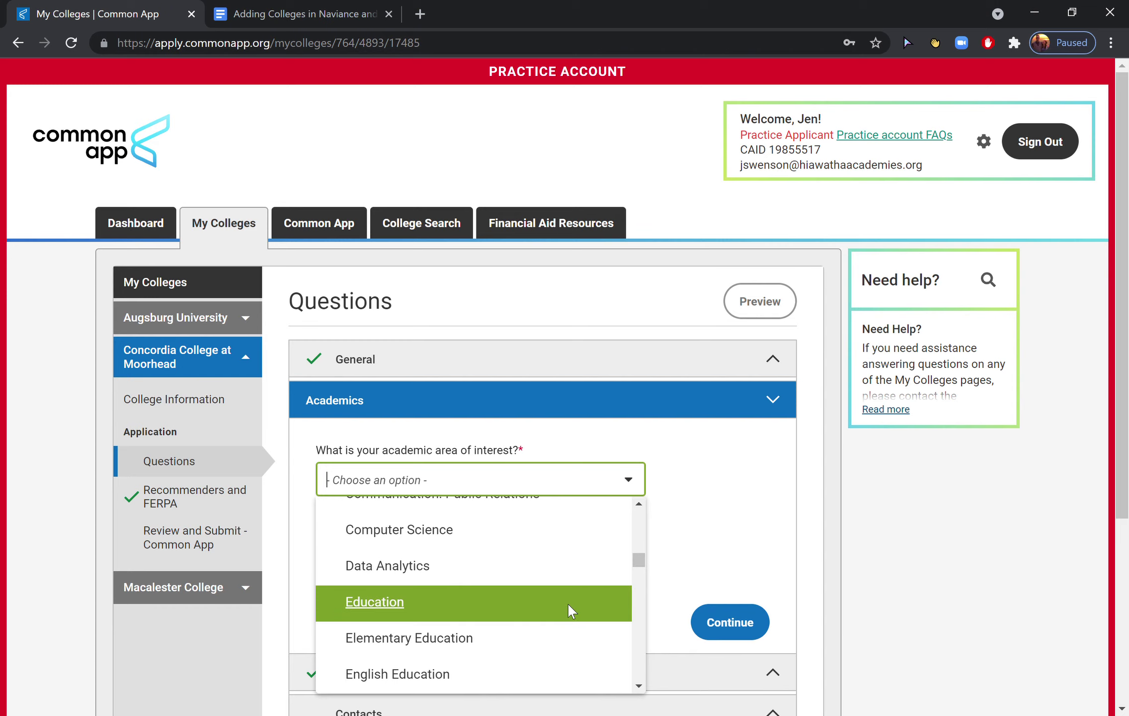
{"action": "left_click", "coordinate": [570, 610]}
{"action": "left_click", "coordinate": [485, 565]}
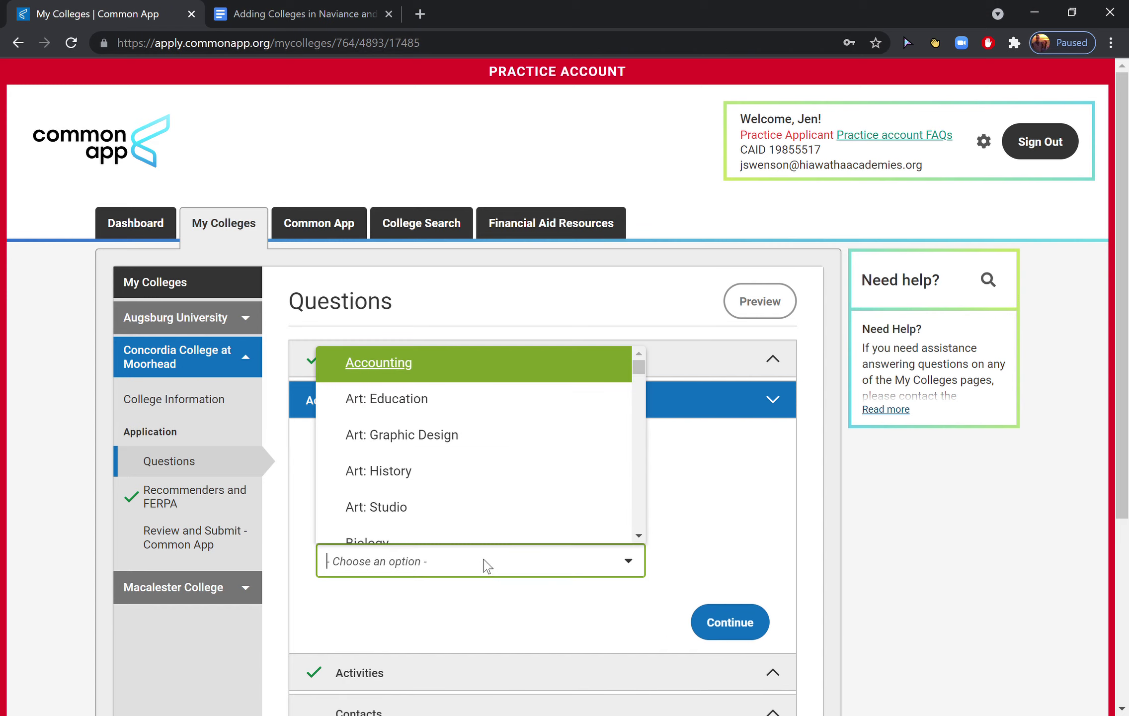
{"action": "left_click_drag", "start_coordinate": [639, 370], "coordinate": [638, 434]}
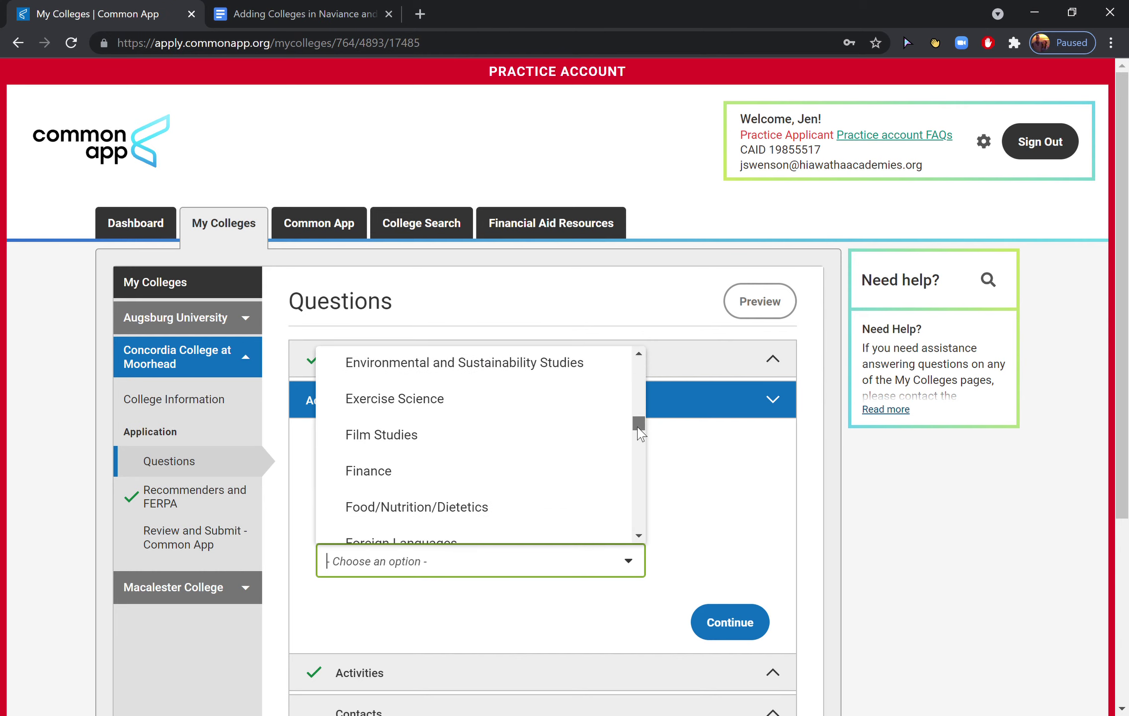
{"action": "left_click", "coordinate": [593, 448]}
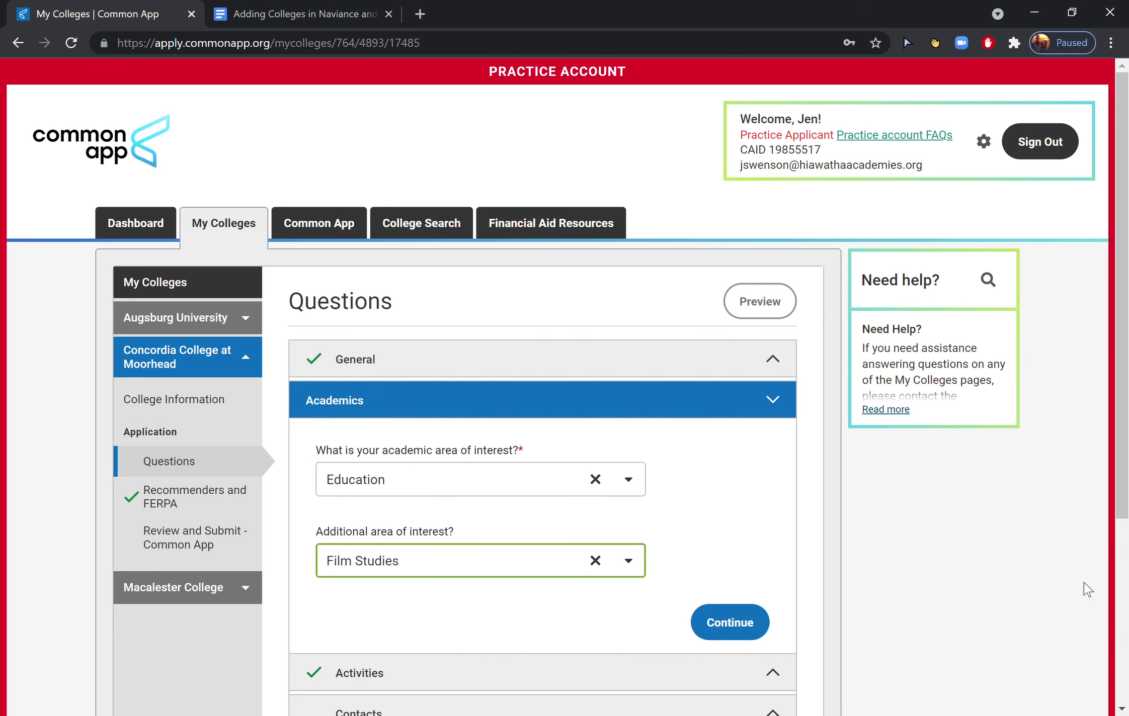
{"action": "scroll", "coordinate": [1125, 365], "scroll_direction": "down", "scroll_amount": 2}
{"action": "scroll", "coordinate": [1124, 365], "scroll_direction": "down", "scroll_amount": 2}
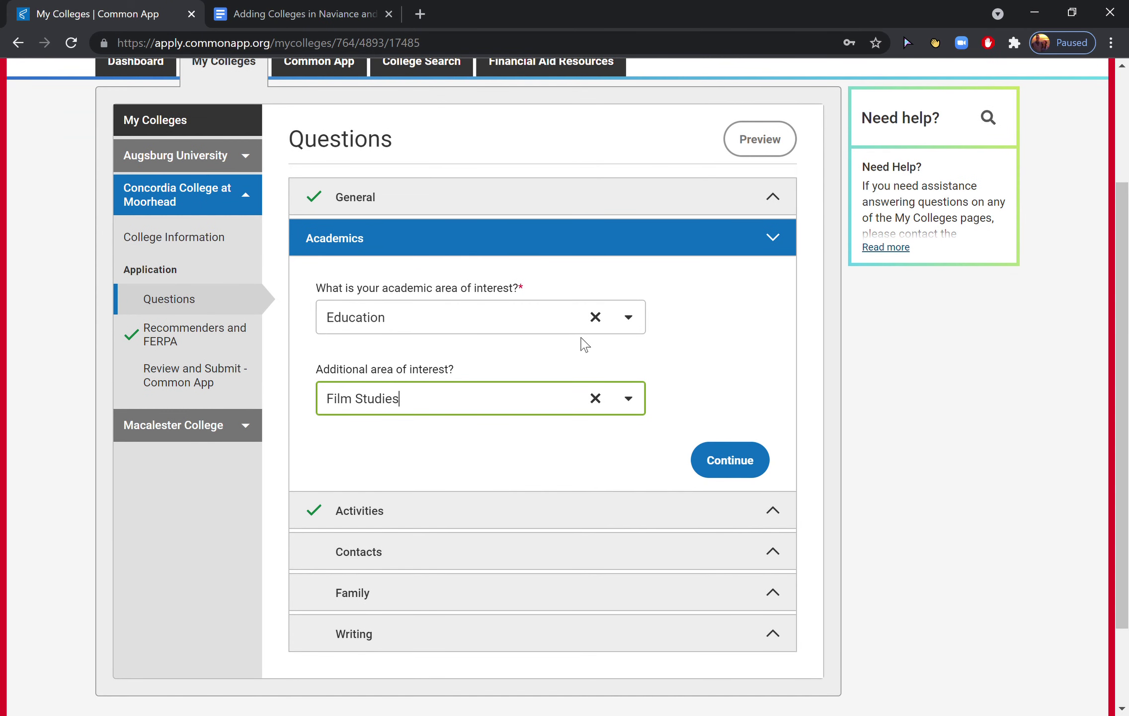
{"action": "left_click", "coordinate": [731, 457]}
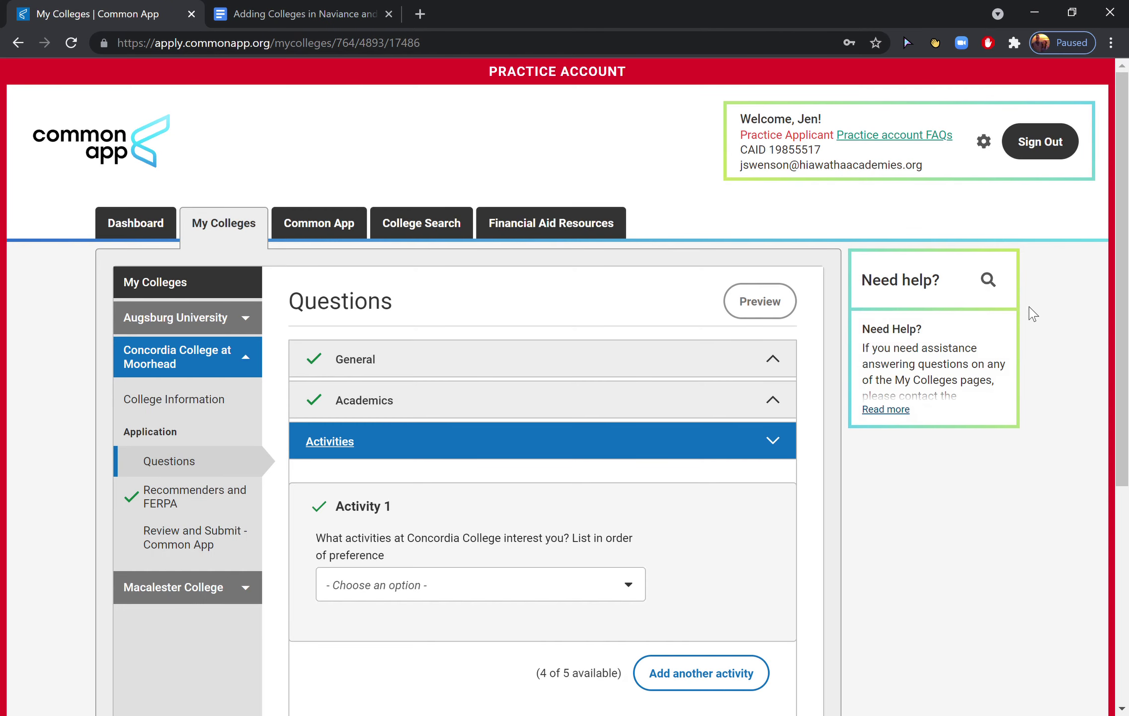
Choose Photography as Activity 1 of interest at Concordia College and continue to the Contacts questions.
{"action": "scroll", "coordinate": [486, 295], "scroll_direction": "down", "scroll_amount": 5}
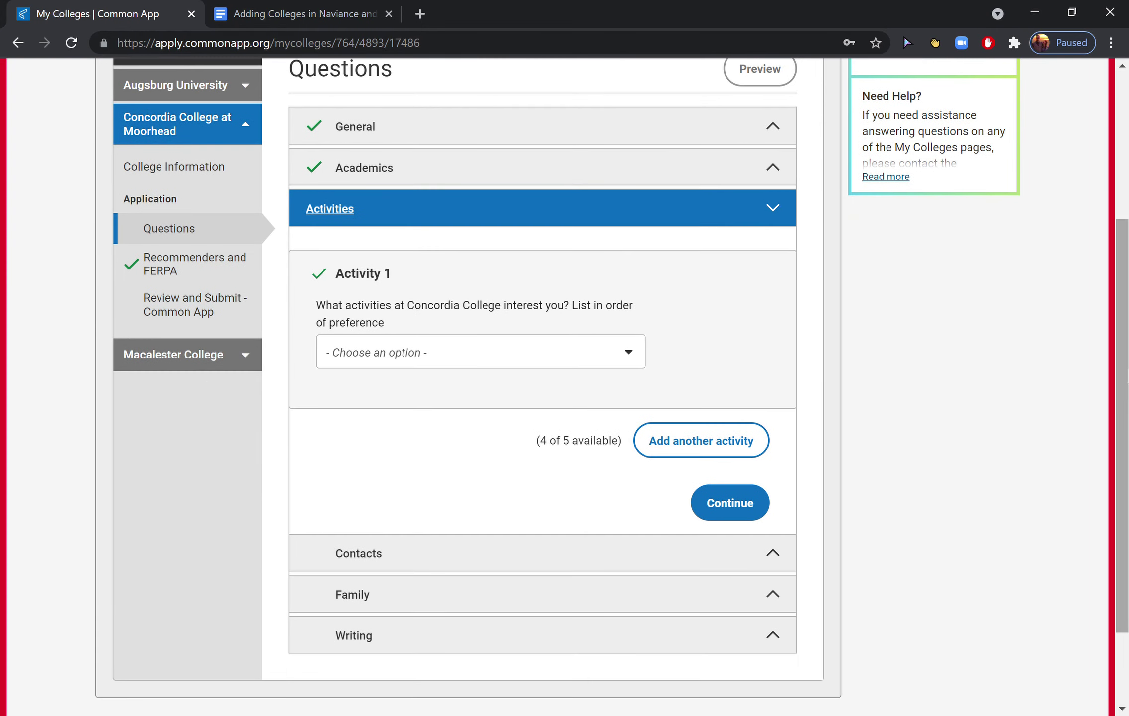
{"action": "left_click", "coordinate": [448, 356]}
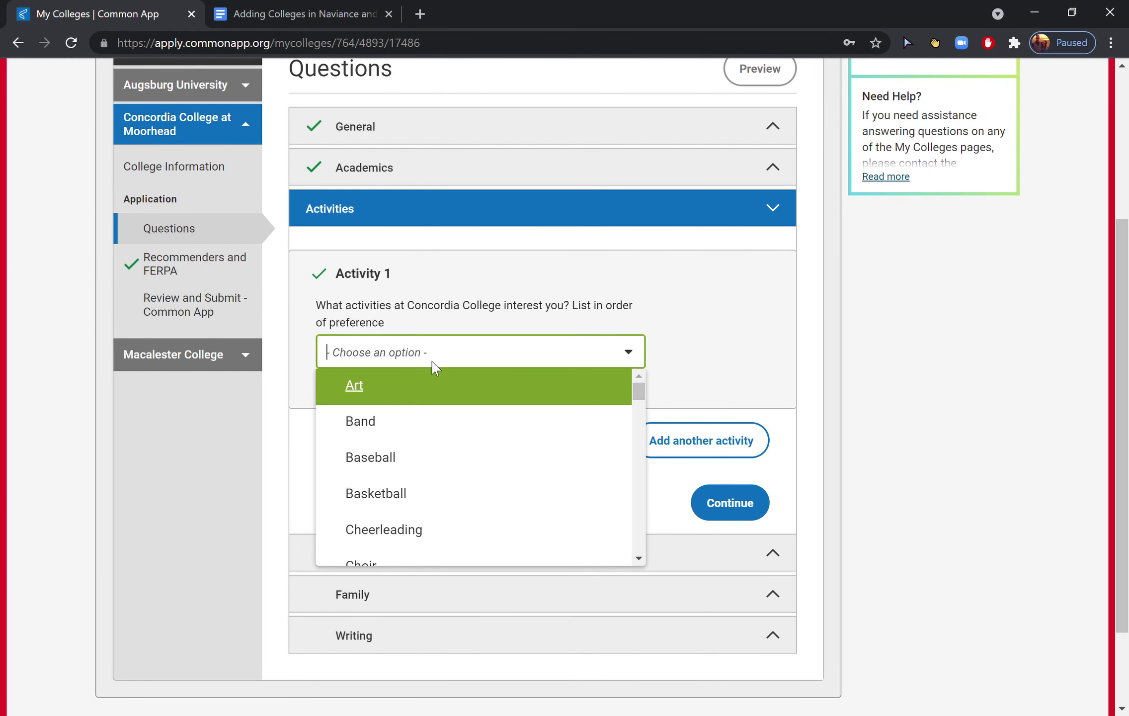
{"action": "left_click_drag", "start_coordinate": [641, 390], "coordinate": [641, 307]}
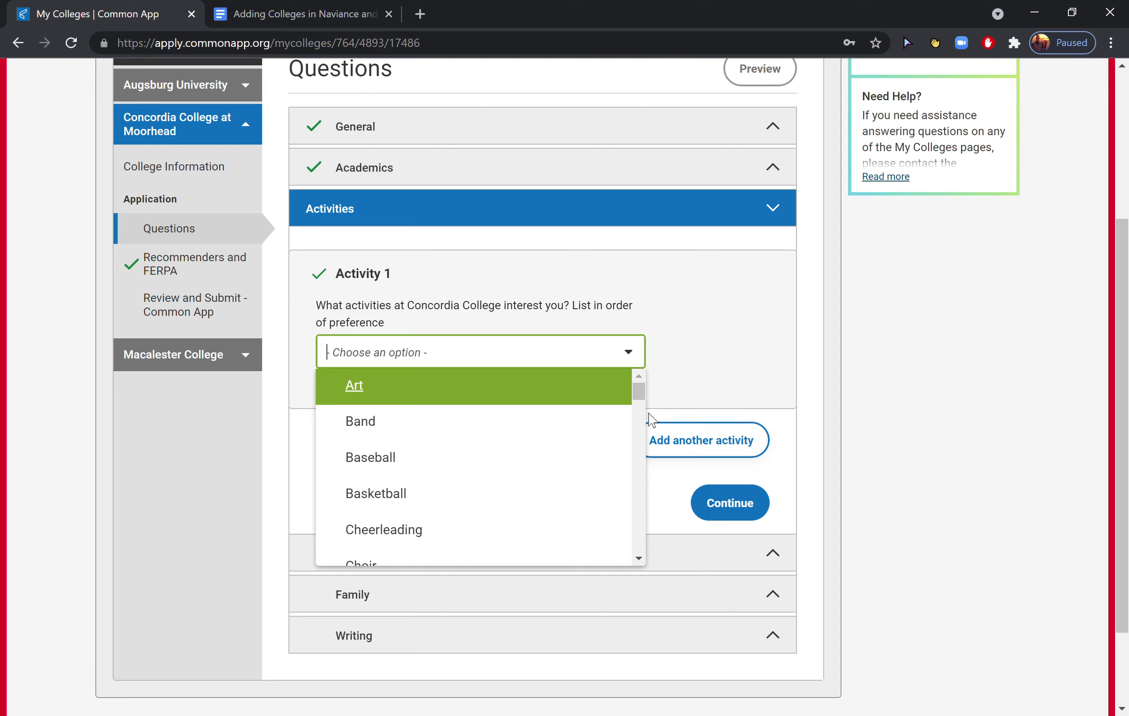
{"action": "left_click_drag", "start_coordinate": [640, 392], "coordinate": [638, 476]}
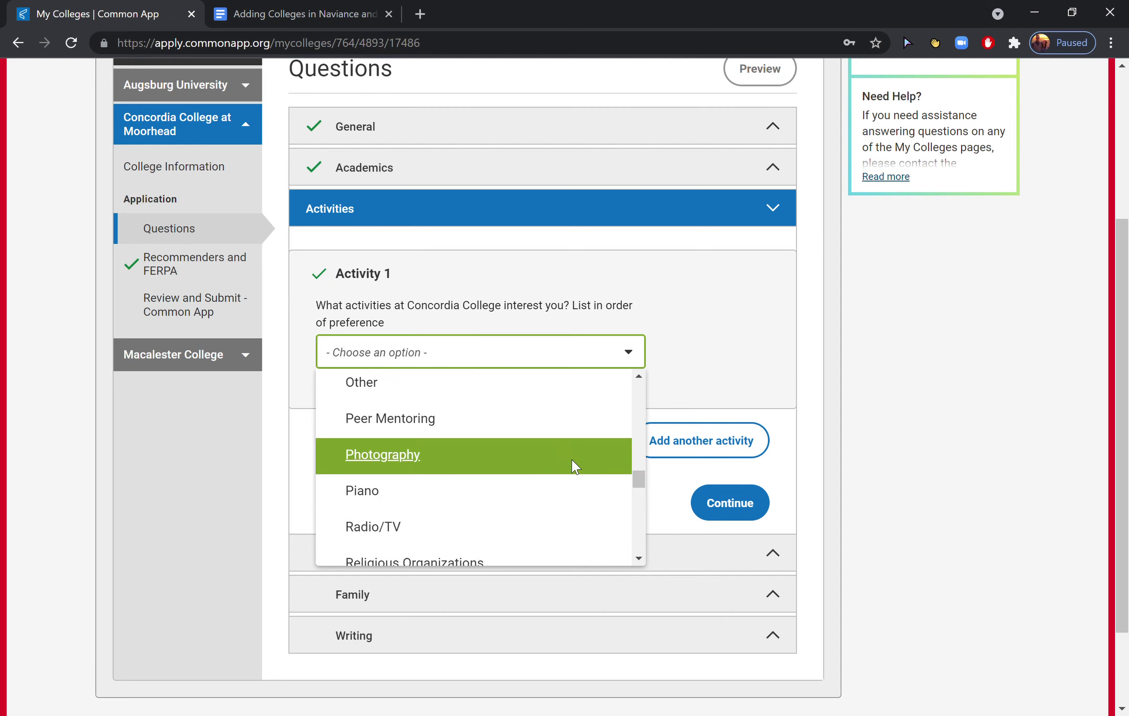
{"action": "left_click", "coordinate": [571, 458]}
{"action": "left_click", "coordinate": [747, 505]}
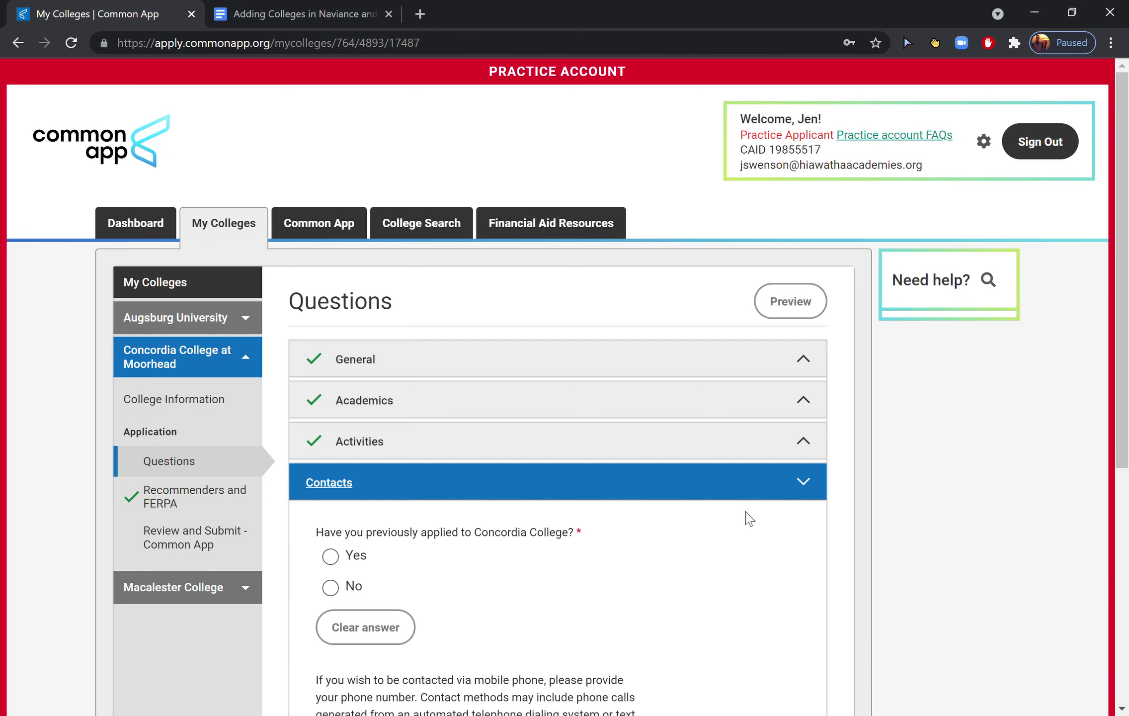
Answer No to having previously applied, consent to mobile phone contact by Concordia College, leave the phone number blank, and continue to the Family questions.
{"action": "scroll", "coordinate": [1127, 286], "scroll_direction": "down", "scroll_amount": 4}
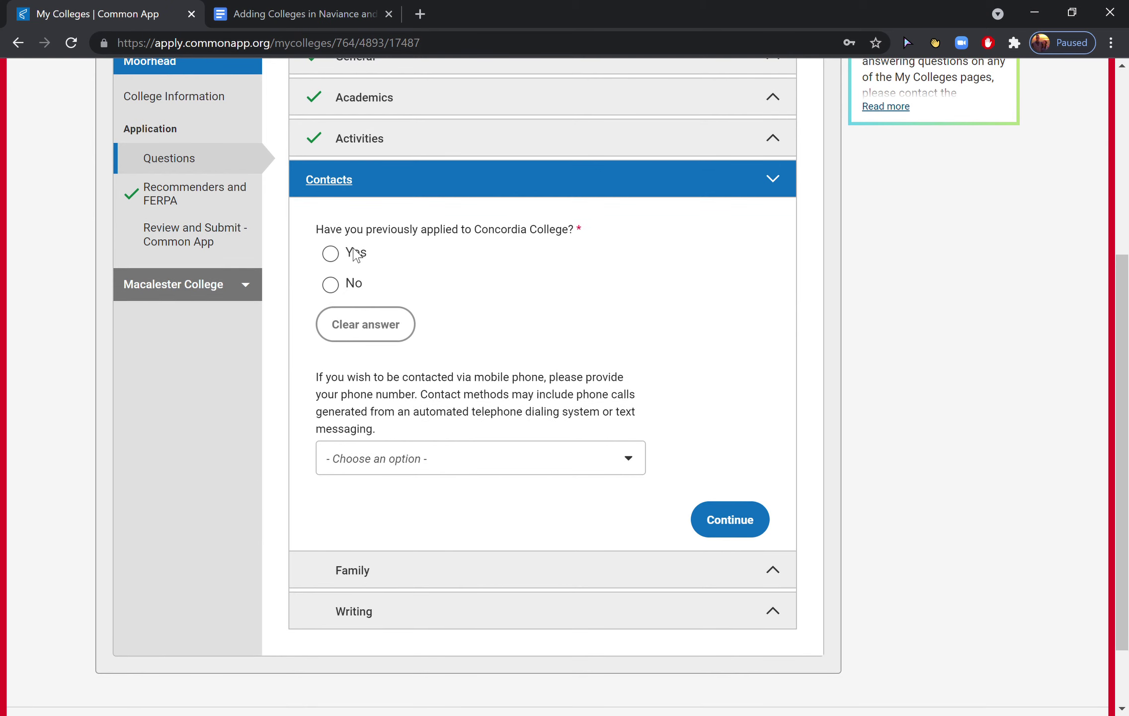
{"action": "left_click", "coordinate": [341, 283]}
{"action": "left_click", "coordinate": [541, 457]}
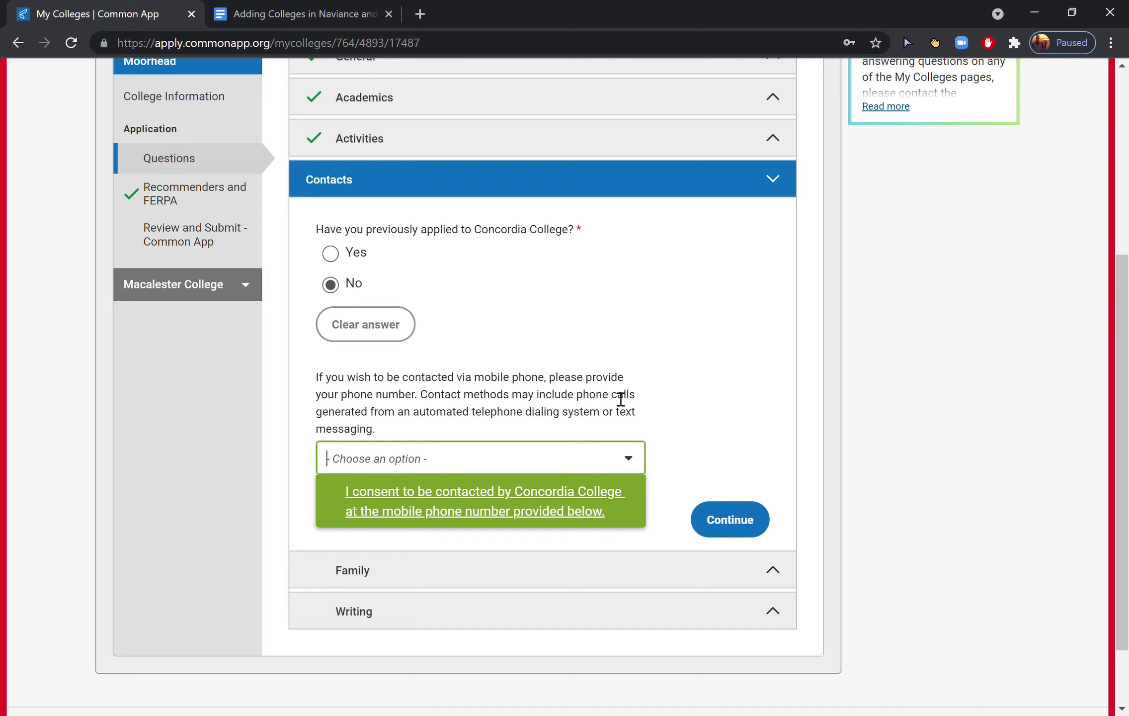
{"action": "left_click", "coordinate": [506, 494]}
{"action": "left_click", "coordinate": [456, 551]}
{"action": "left_click", "coordinate": [813, 524]}
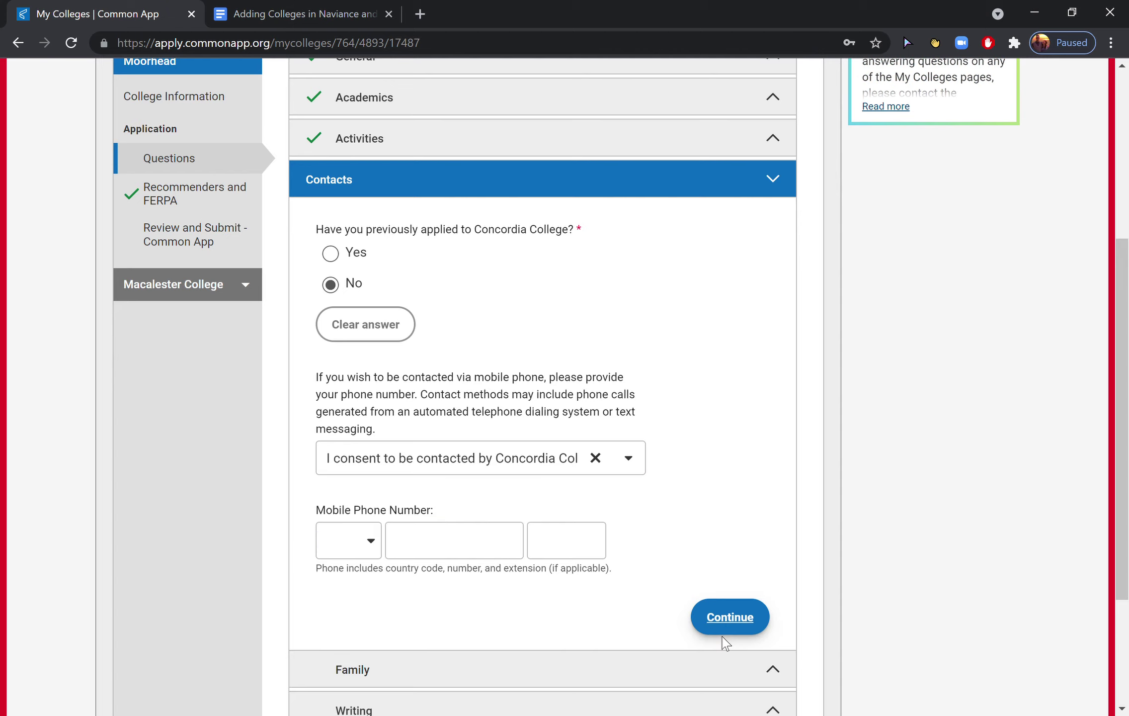
{"action": "left_click", "coordinate": [735, 616]}
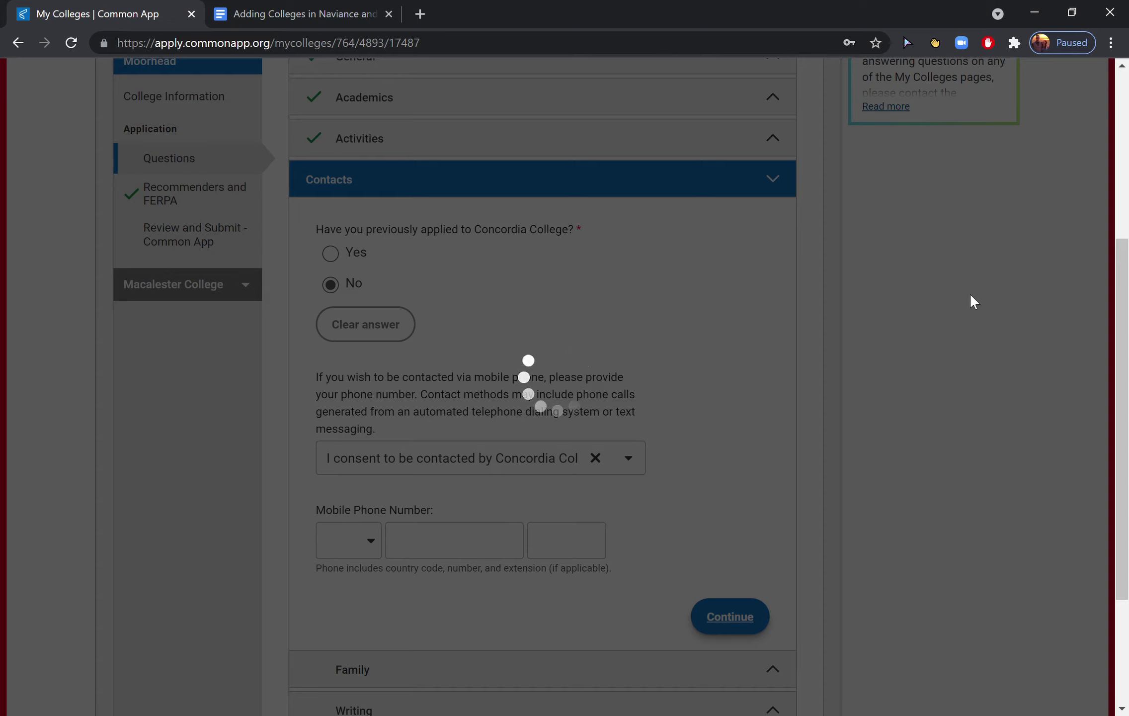
{"action": "scroll", "coordinate": [1127, 582], "scroll_direction": "down", "scroll_amount": 3}
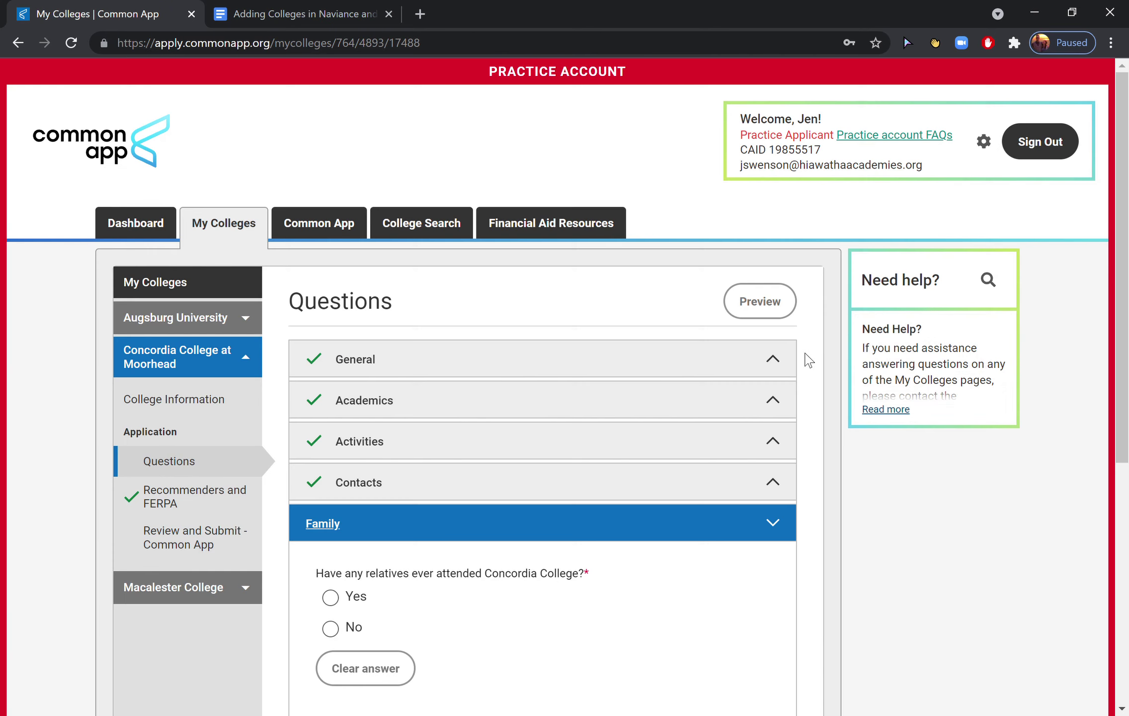
Answer No to relatives having attended and No to relatives having worked for Concordia College, and continue to the Writing questions.
{"action": "scroll", "coordinate": [1126, 460], "scroll_direction": "down", "scroll_amount": 5}
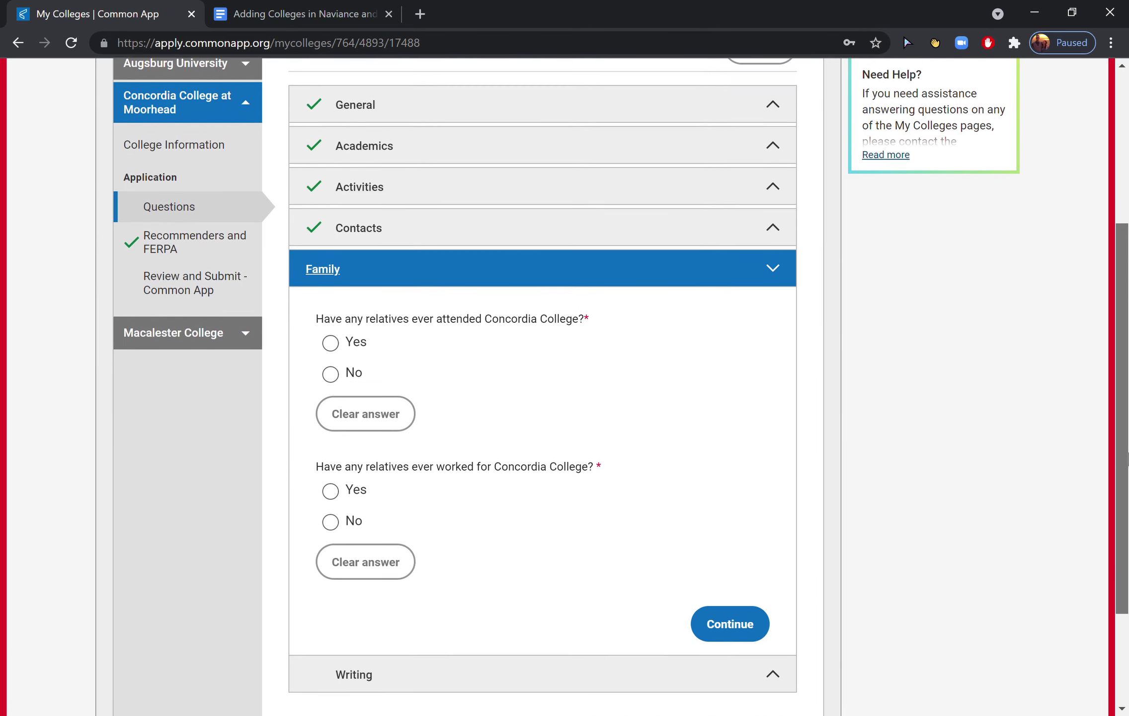
{"action": "scroll", "coordinate": [1126, 460], "scroll_direction": "down", "scroll_amount": 2}
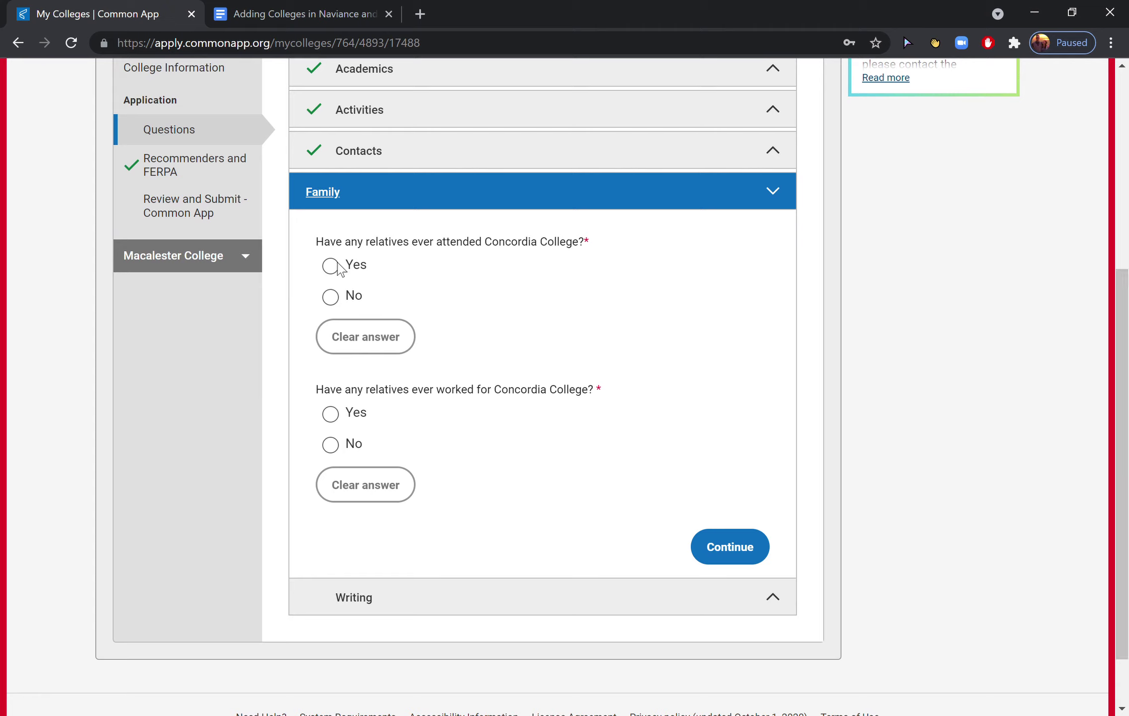
{"action": "left_click", "coordinate": [332, 298]}
{"action": "left_click", "coordinate": [332, 445]}
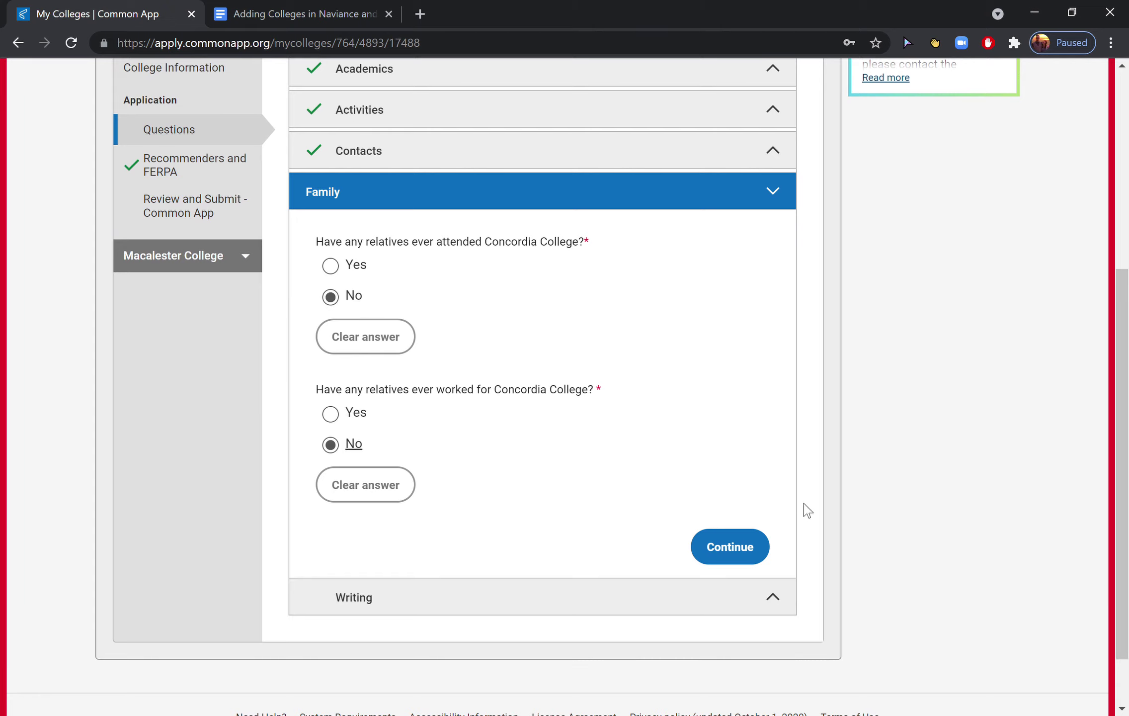
{"action": "left_click", "coordinate": [735, 544]}
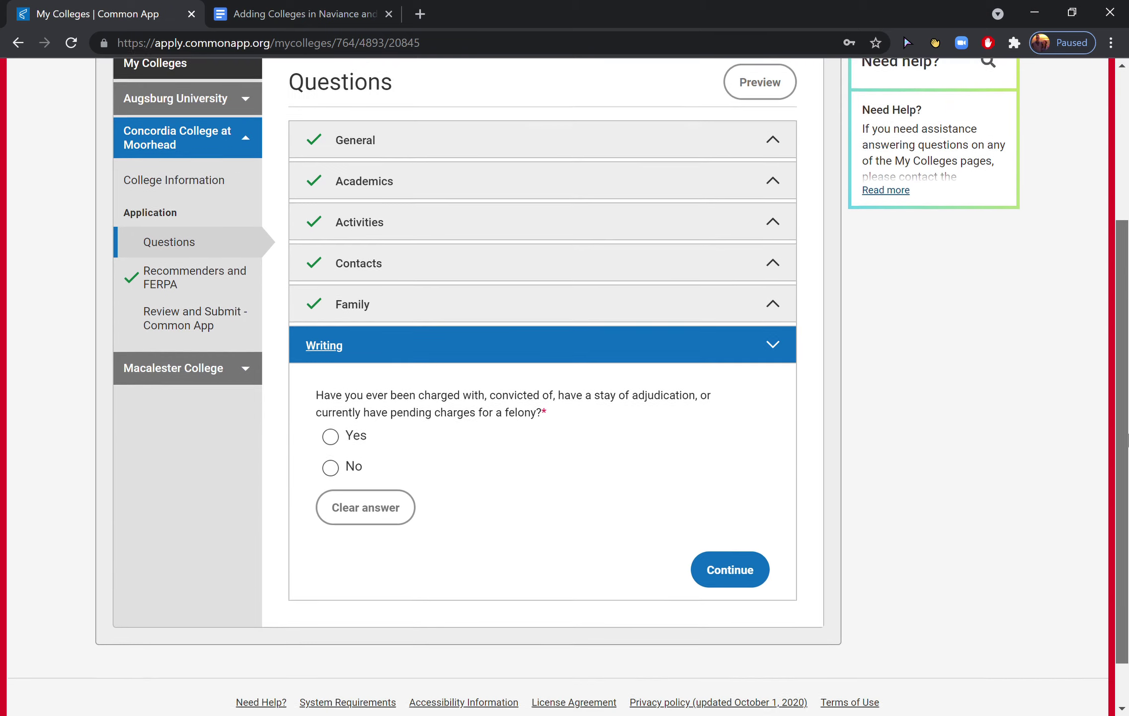
Answer No to the Writing question about felony charges or convictions and continue to the Recommenders and FERPA section.
{"action": "scroll", "coordinate": [1127, 439], "scroll_direction": "down", "scroll_amount": 1}
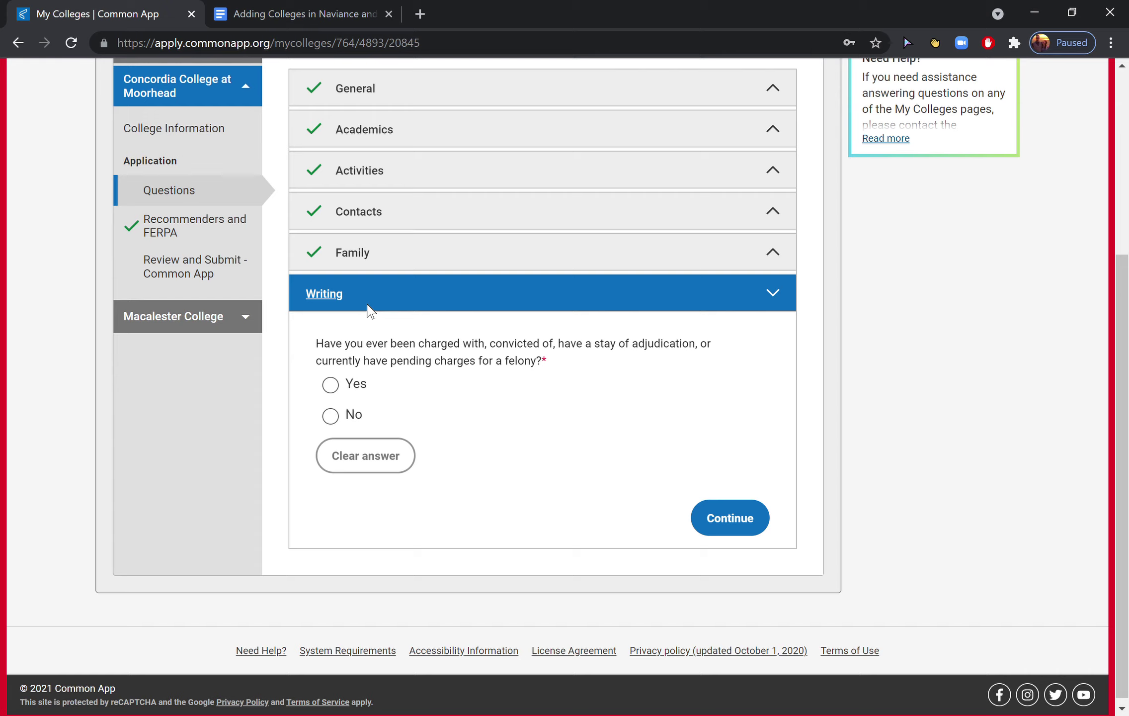
{"action": "left_click_drag", "start_coordinate": [351, 343], "coordinate": [471, 348]}
{"action": "left_click", "coordinate": [471, 348]}
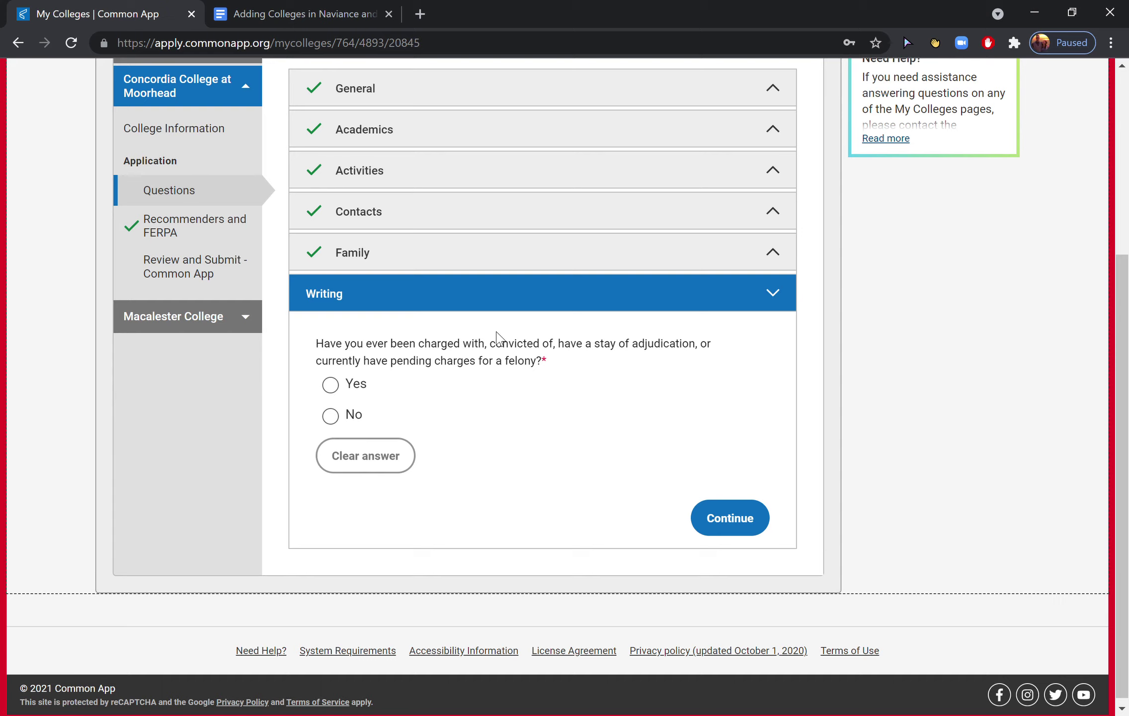
{"action": "left_click", "coordinate": [351, 418]}
{"action": "left_click", "coordinate": [727, 534]}
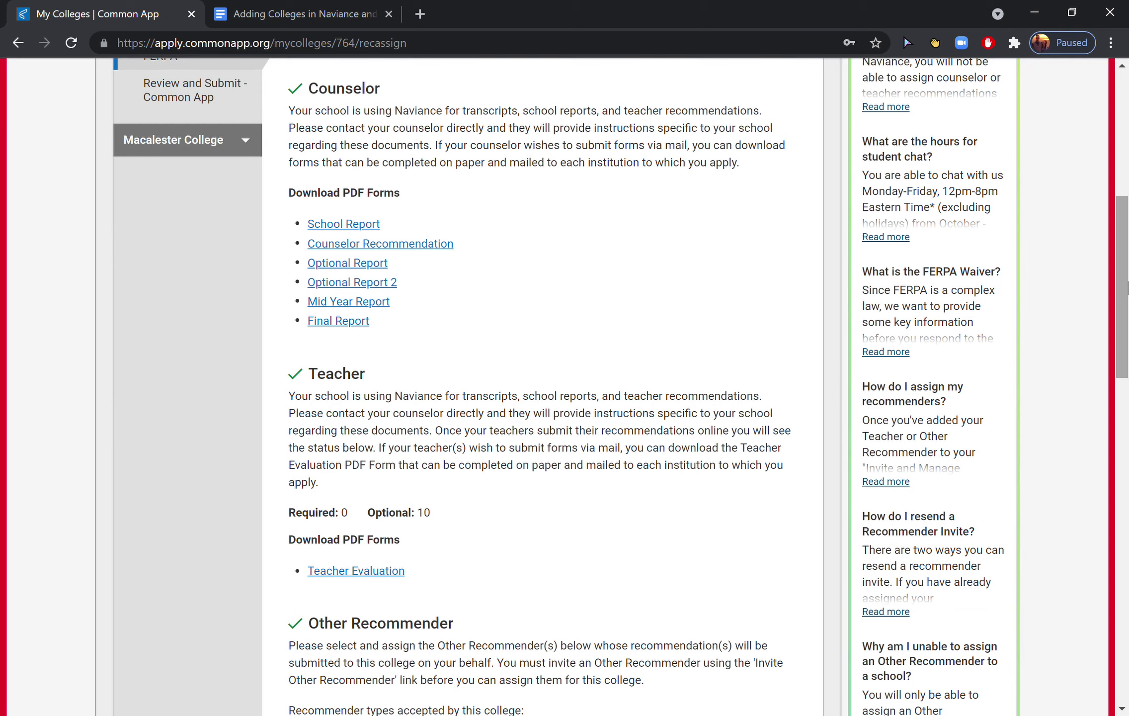
Open the Review and Submit - Common App section for Concordia College at Moorhead.
{"action": "left_click_drag", "start_coordinate": [1124, 288], "coordinate": [1123, 175]}
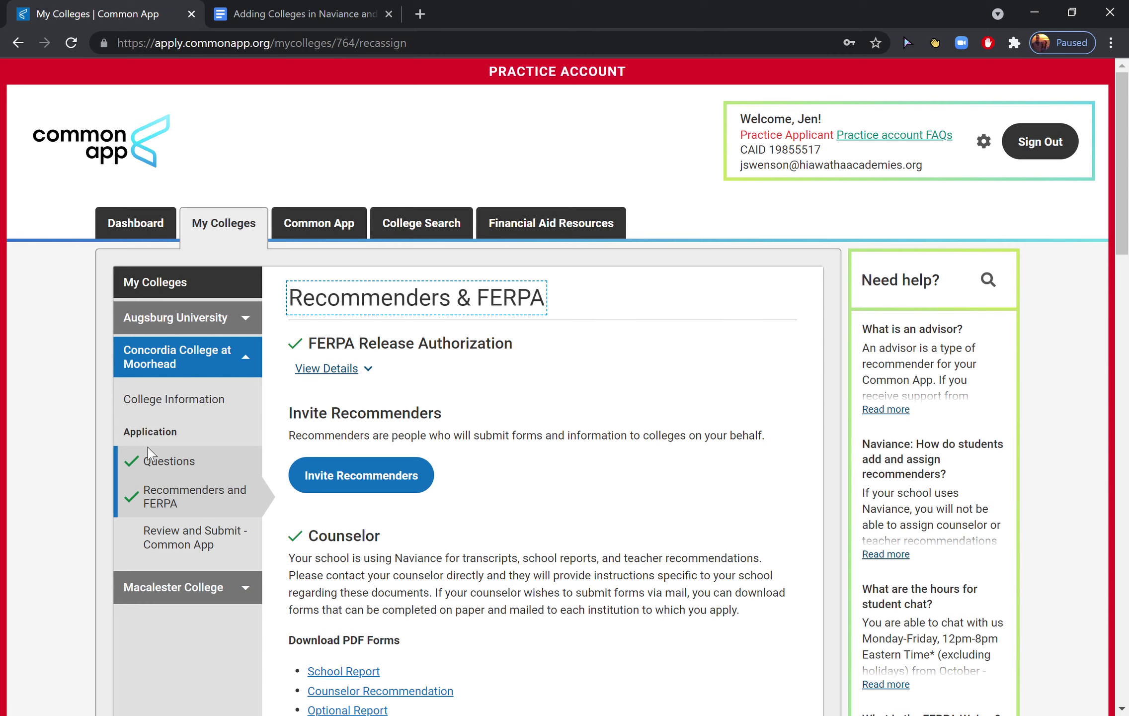
{"action": "left_click", "coordinate": [175, 537]}
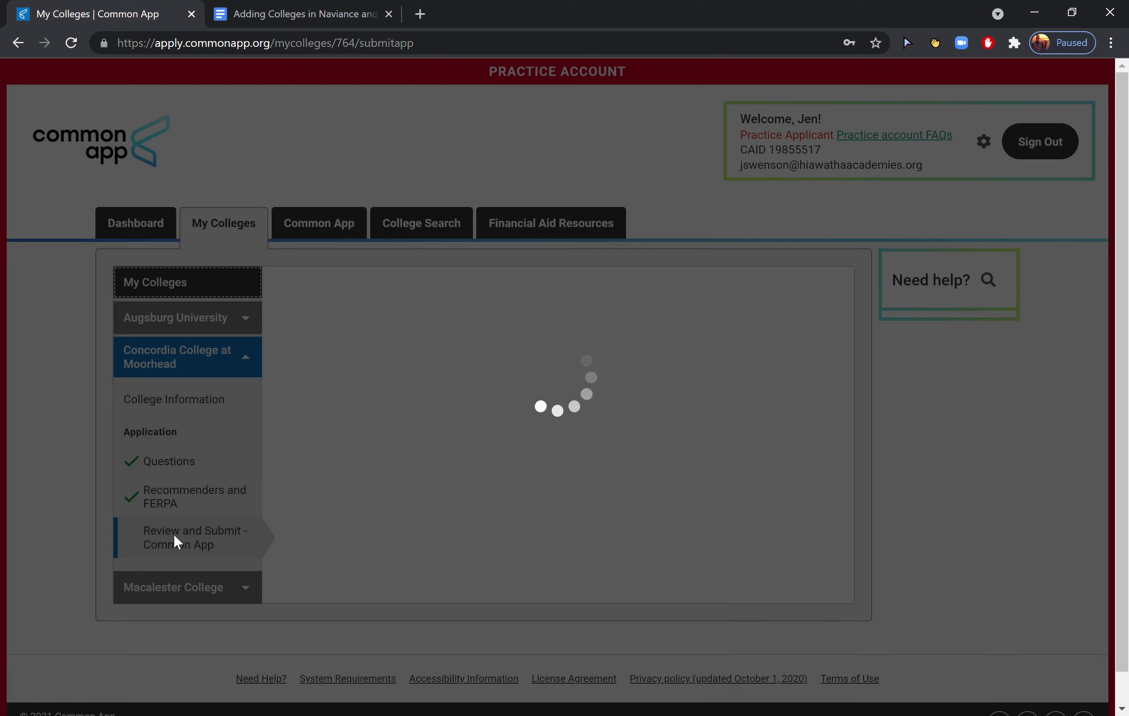